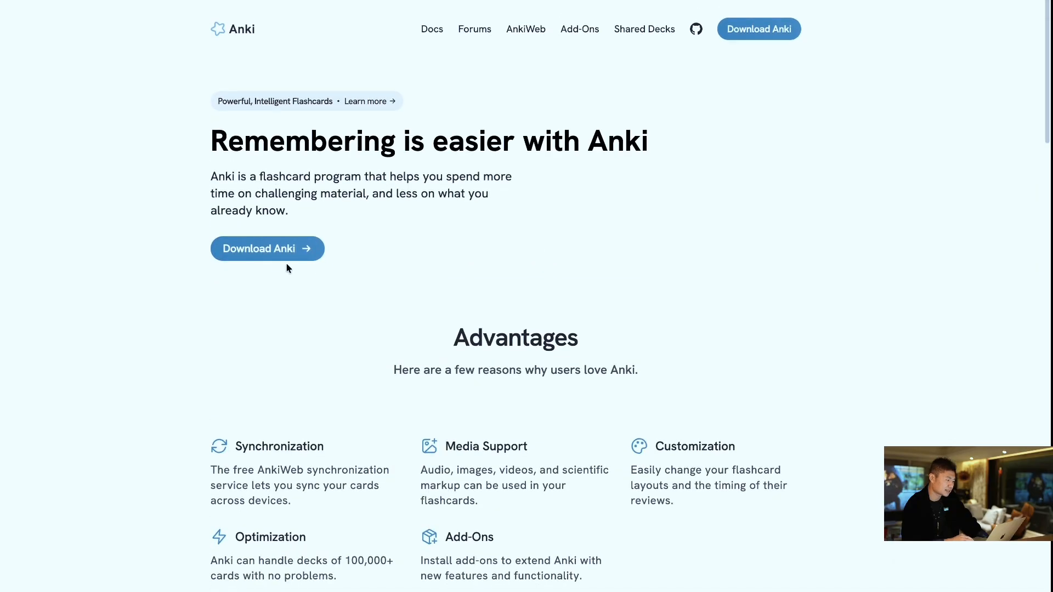
- Open the download page from the Anki website's home page
click(282, 252)
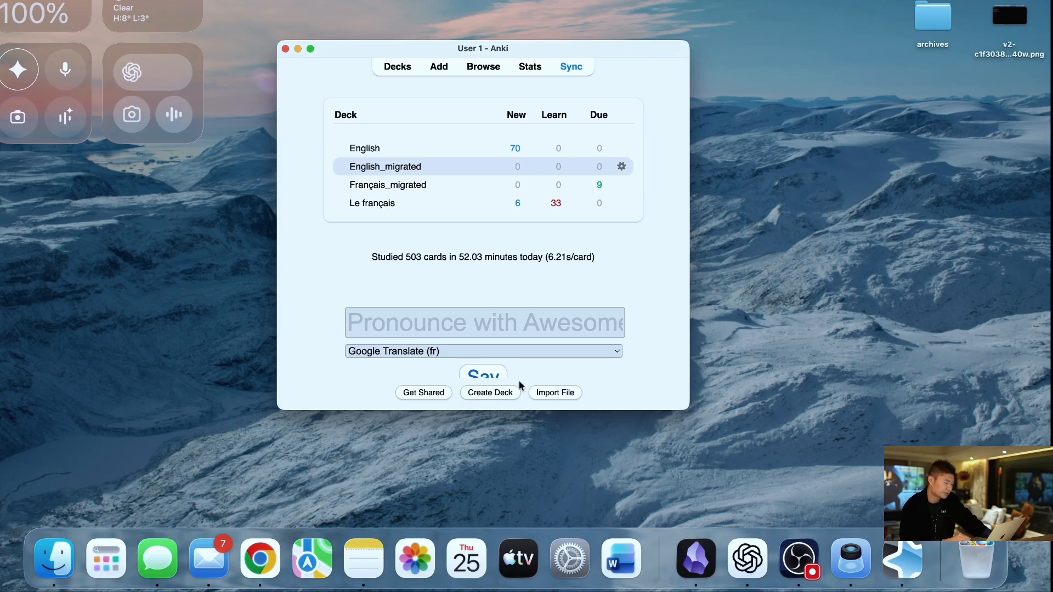
- View the prompt for naming a new deck, cancel it, and open the English_migrated deck's options
click(502, 399)
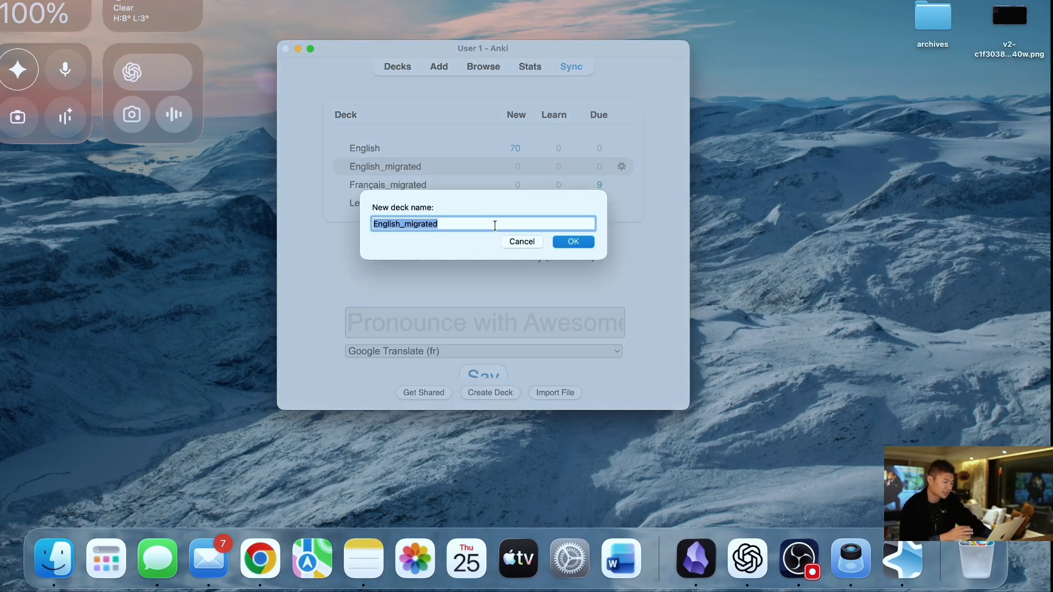
click(514, 242)
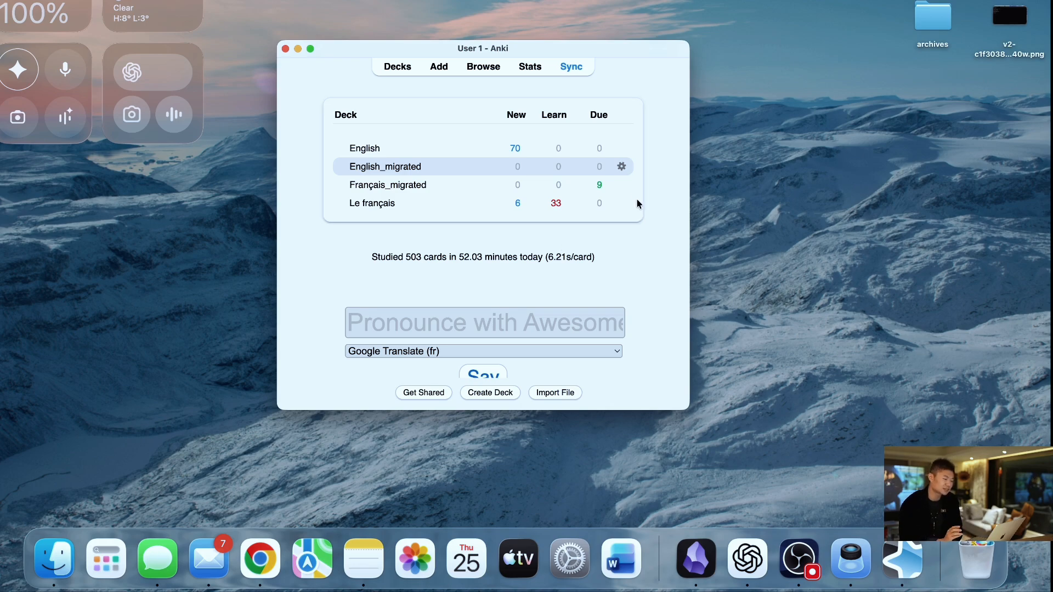
click(621, 167)
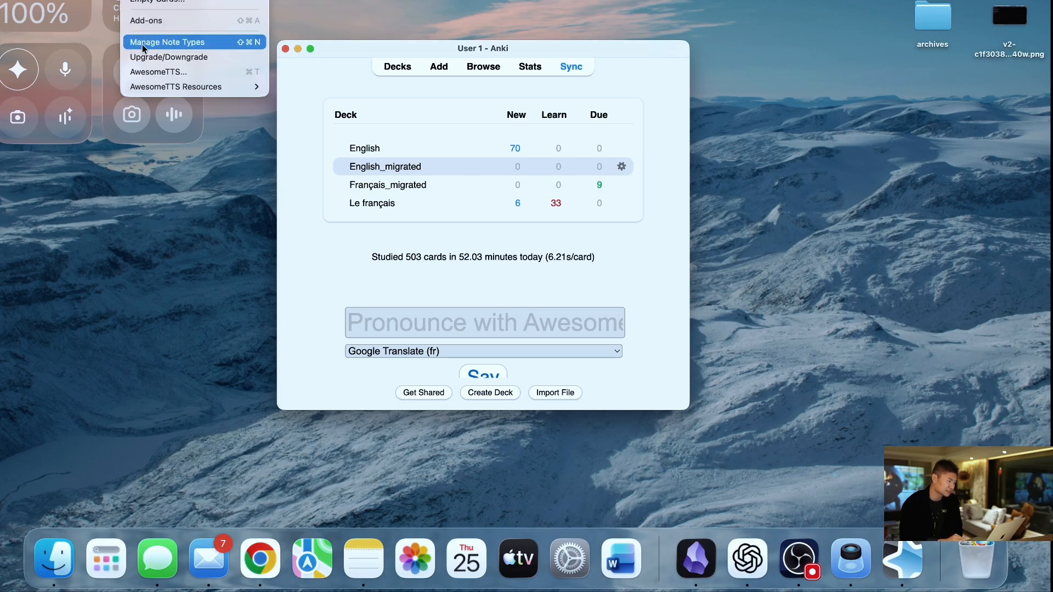
- Examine the Basic note type's Front and Back fields and the prompt for adding a field, leaving without changes
click(179, 44)
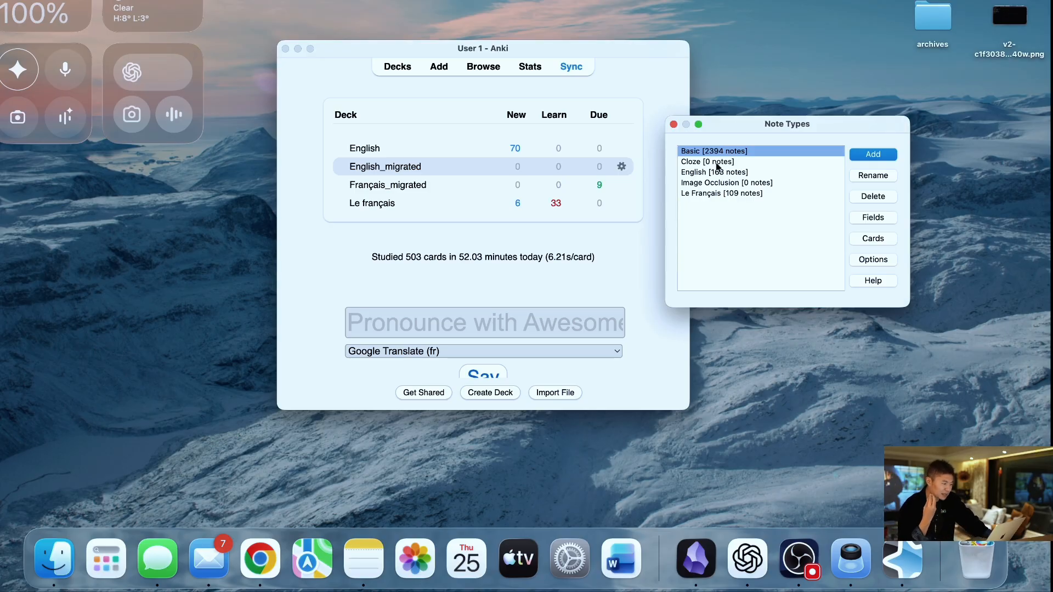
click(867, 218)
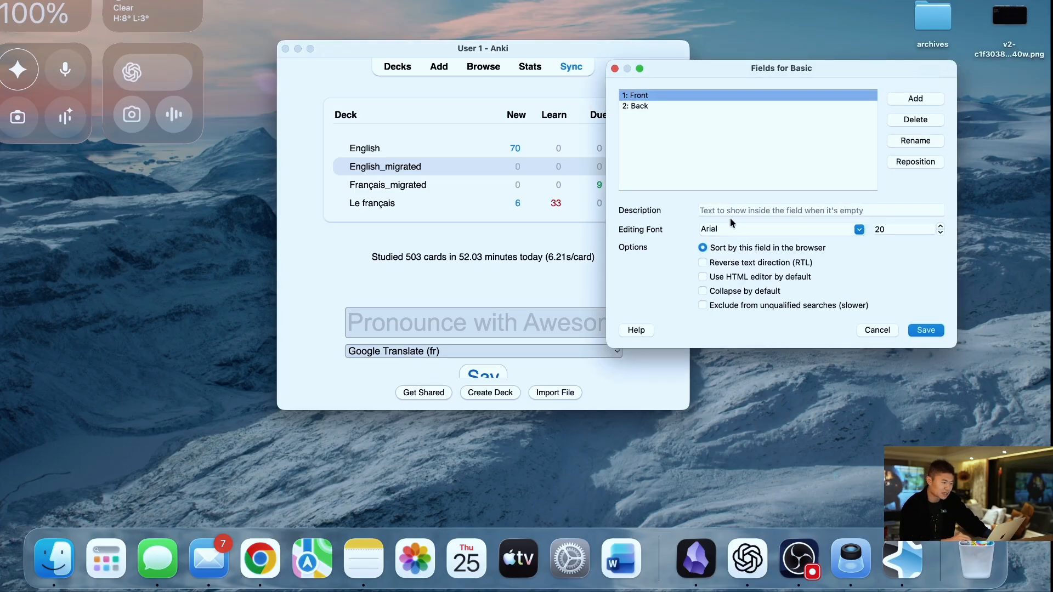
click(681, 105)
click(684, 95)
click(679, 106)
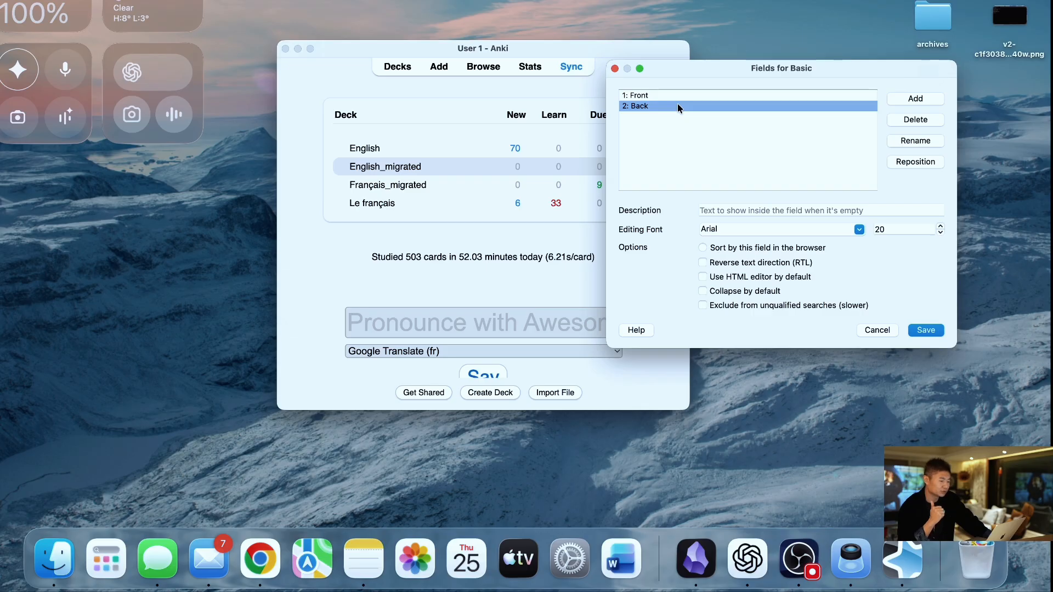
click(910, 98)
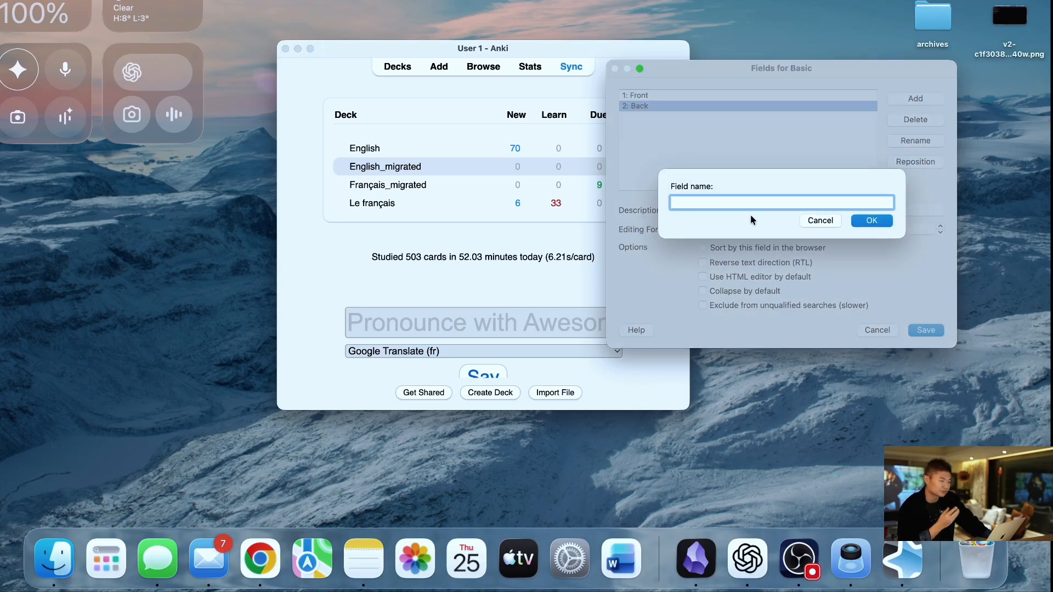
click(820, 221)
click(877, 330)
- Review the field list of the Le Français note type, including IPA, Collocation and Definition, and close it
click(745, 196)
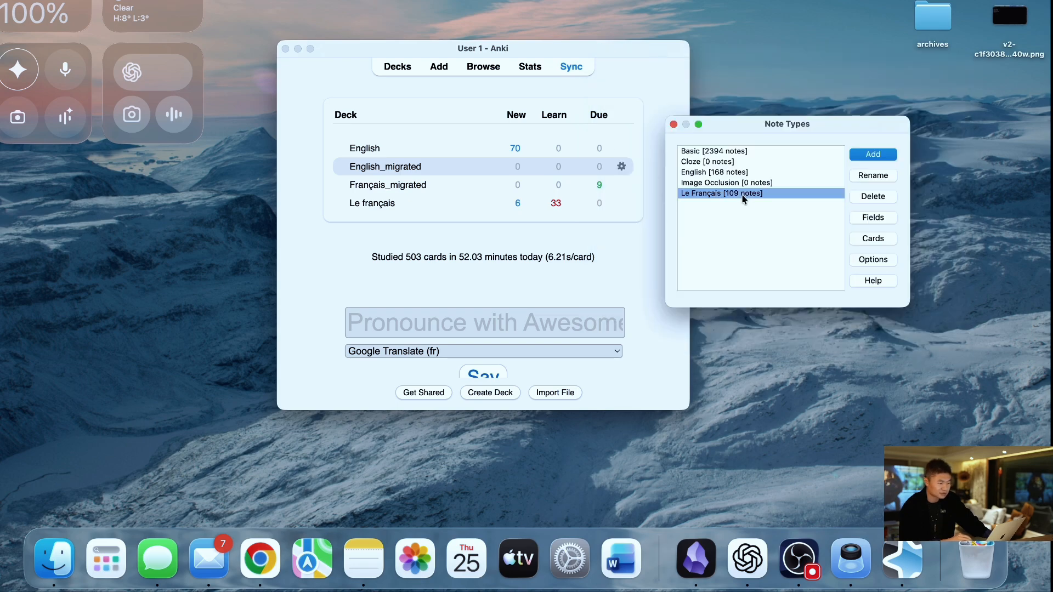
click(874, 217)
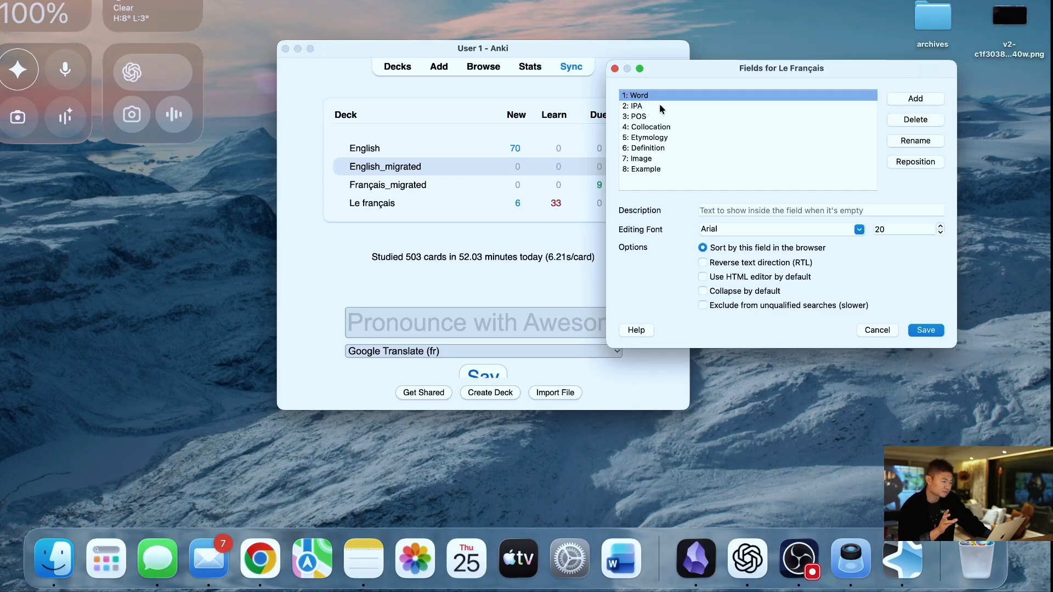
click(650, 105)
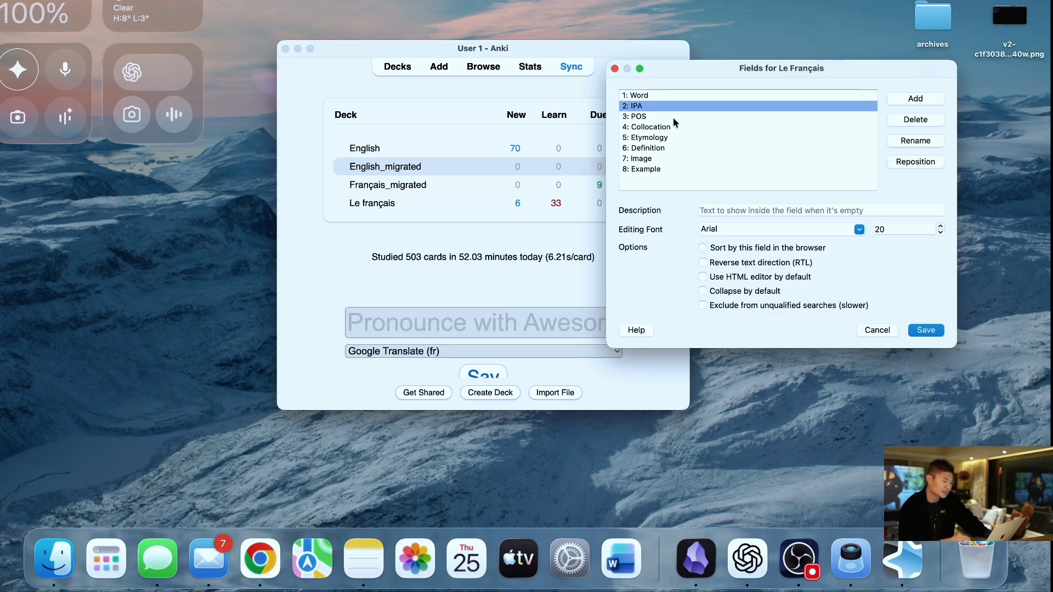
click(661, 126)
click(664, 147)
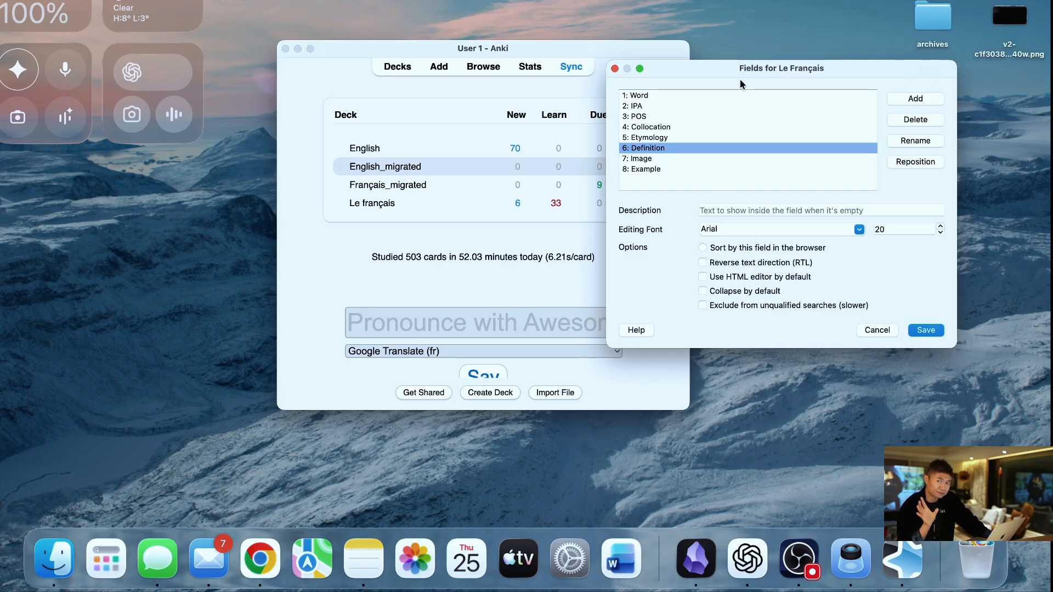
click(615, 68)
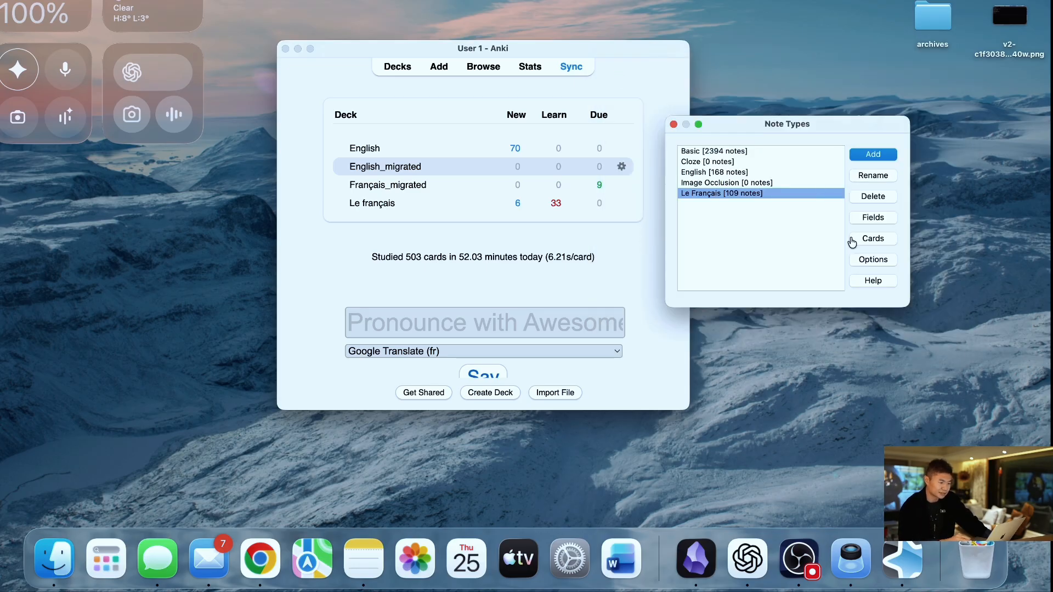
- Open the card types of the Le Français note type and inspect the front and back template code
click(865, 240)
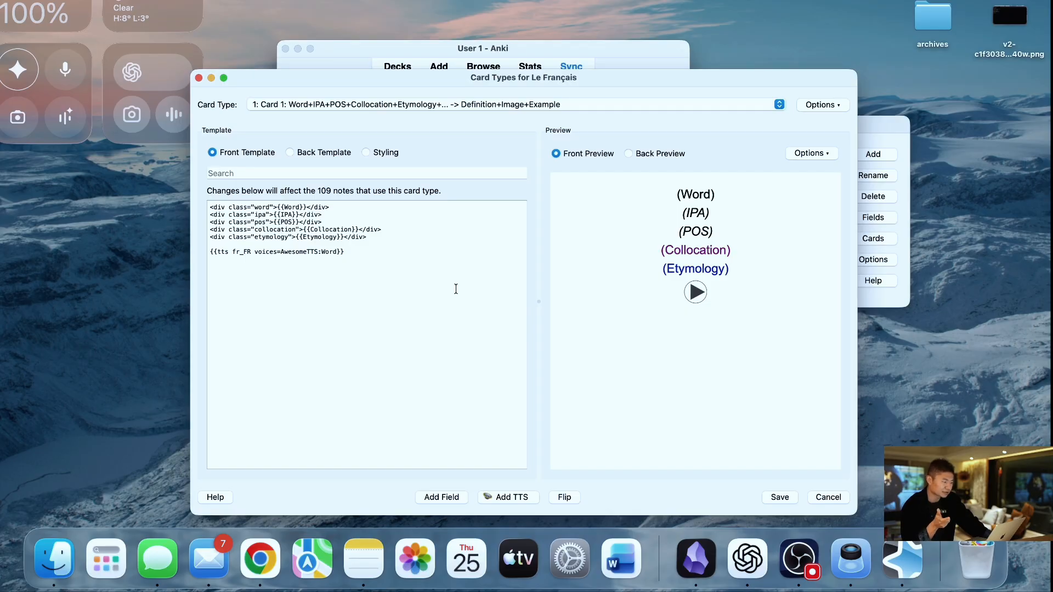
drag(360, 277, 232, 221)
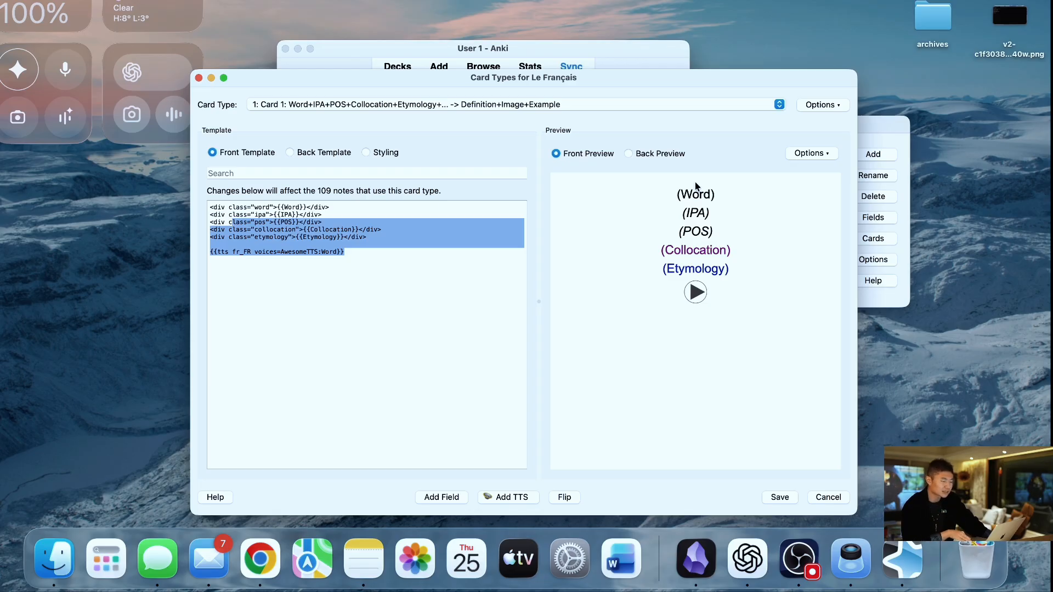
click(440, 281)
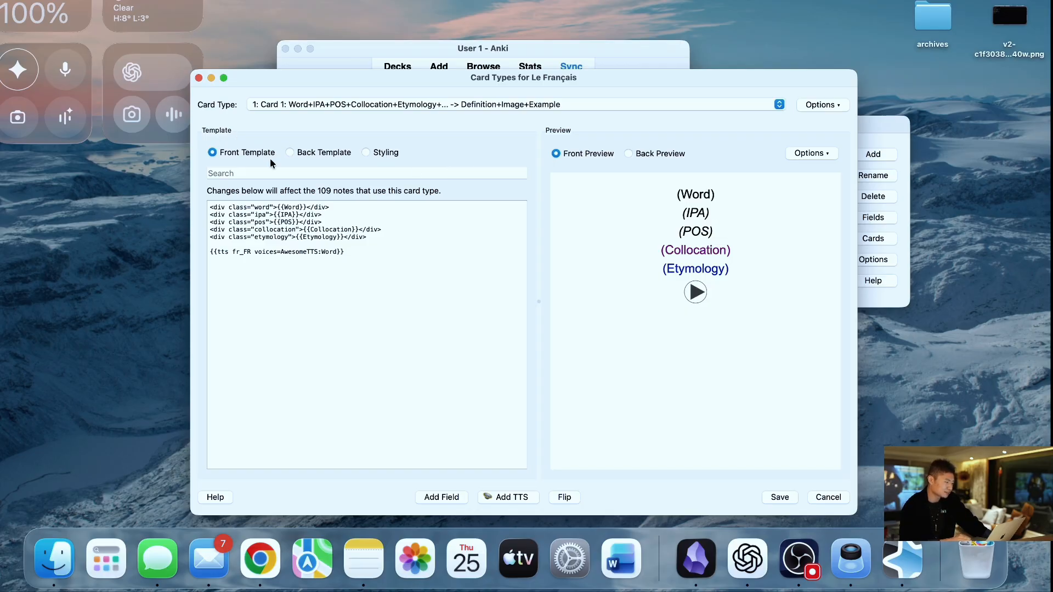
click(290, 153)
click(255, 153)
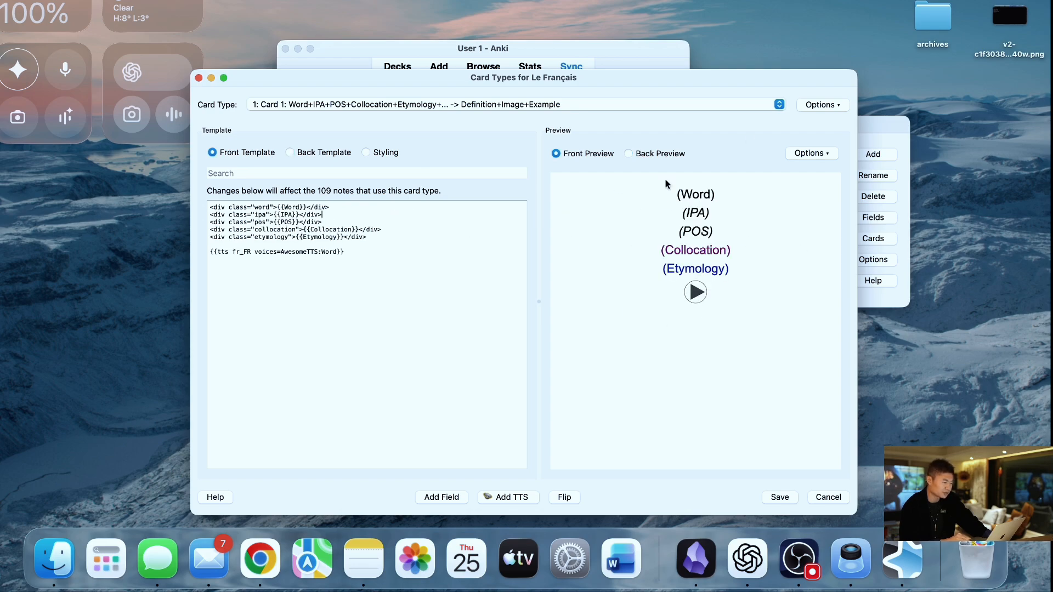
- Compare the front and back previews of Card 1, view Card 2's template and preview, and return to Card 1
click(629, 153)
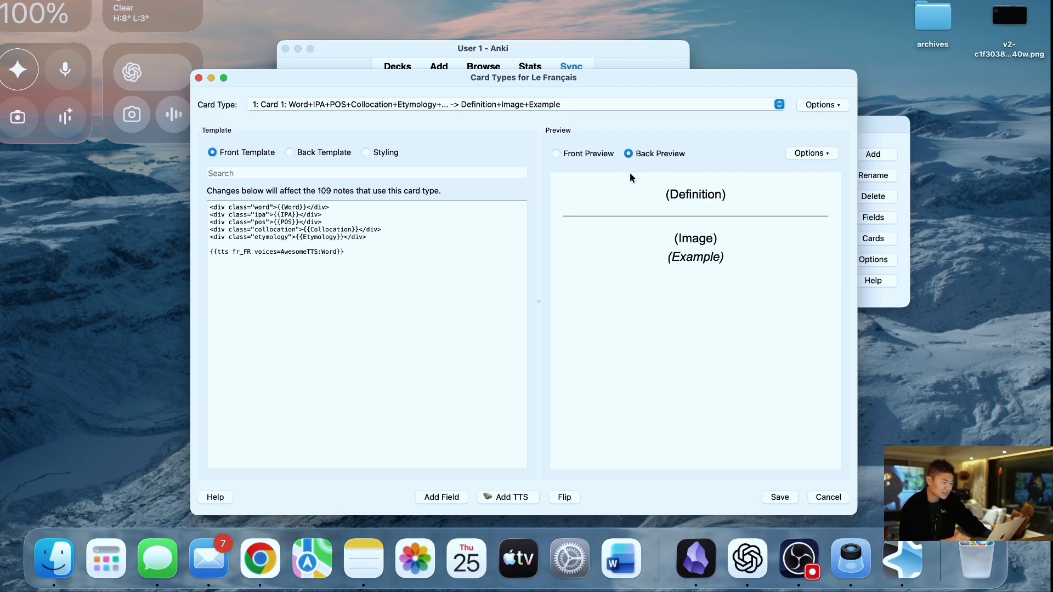
click(557, 153)
click(628, 154)
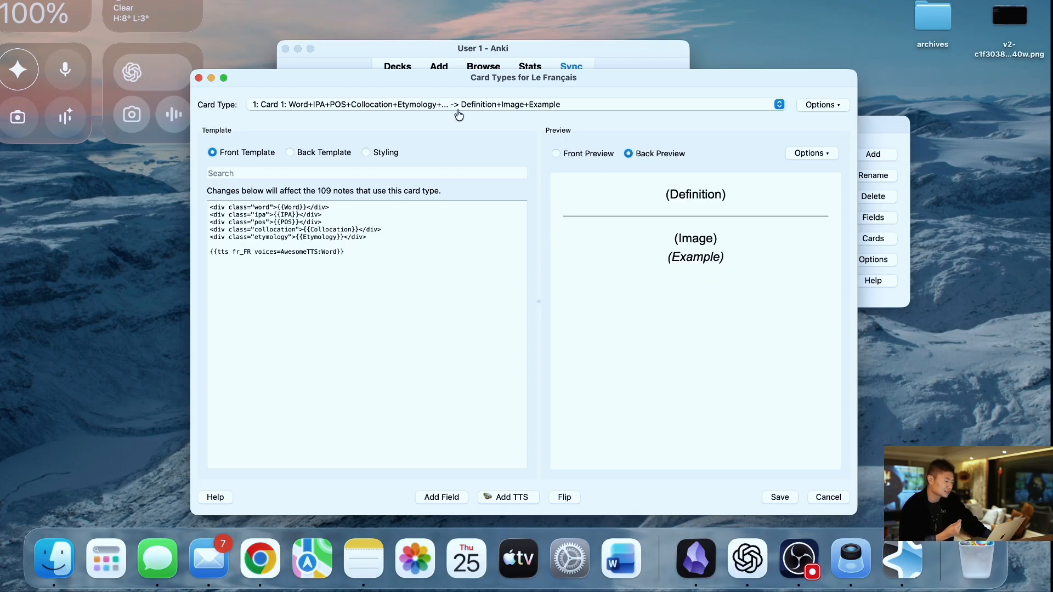
click(424, 110)
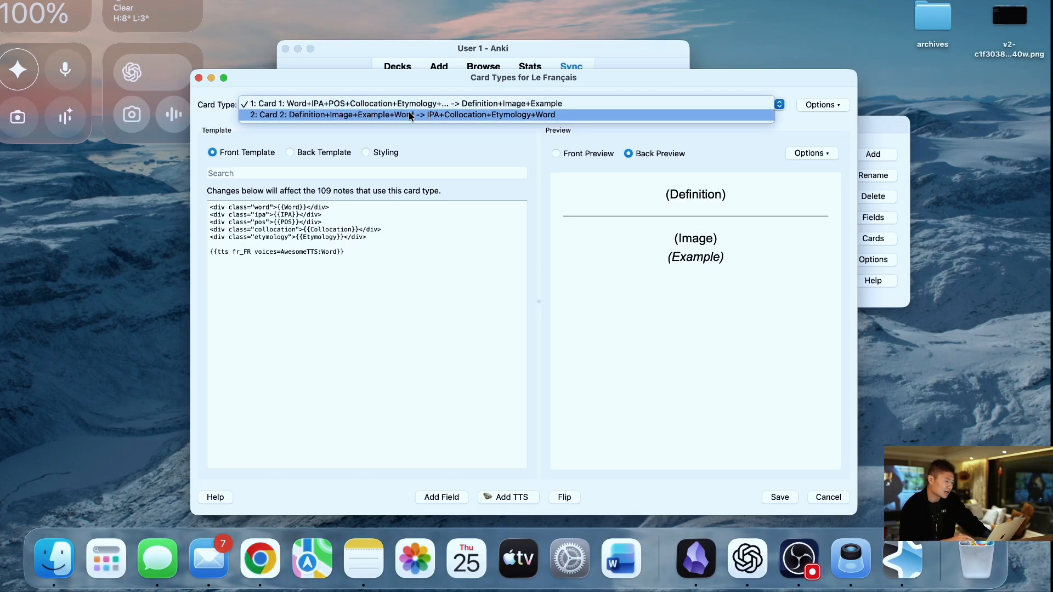
click(411, 115)
click(369, 112)
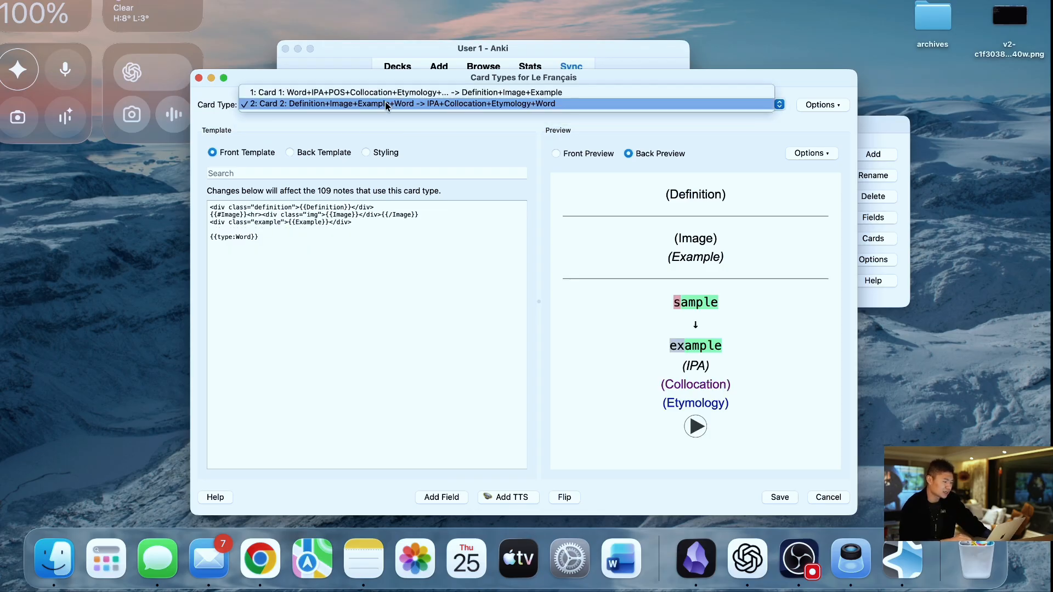
click(385, 93)
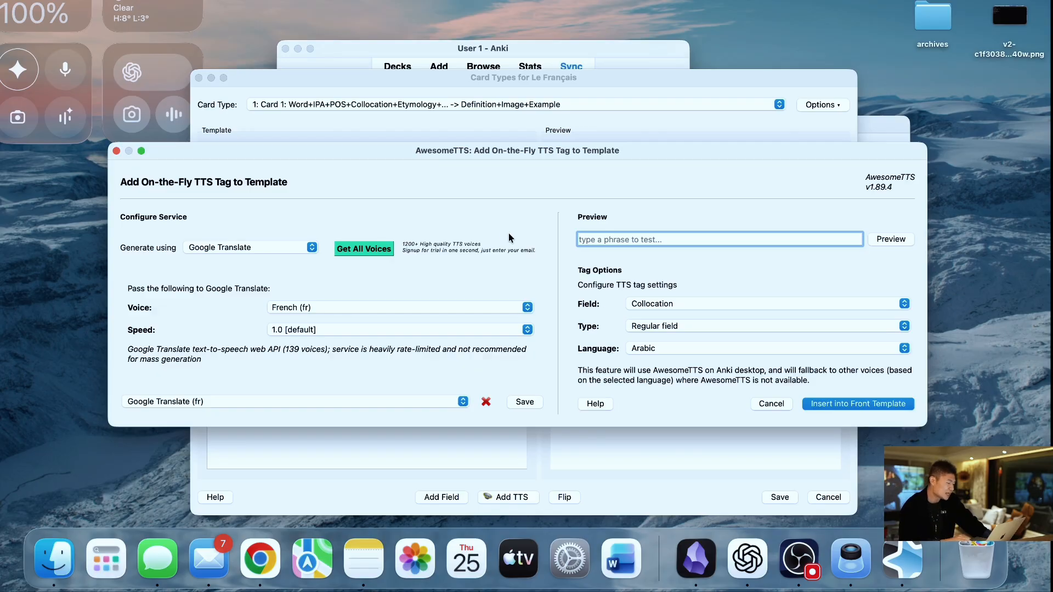
- Look through the speech services AwesomeTTS can generate with, and cancel both the TTS tag and card type dialogs
click(235, 250)
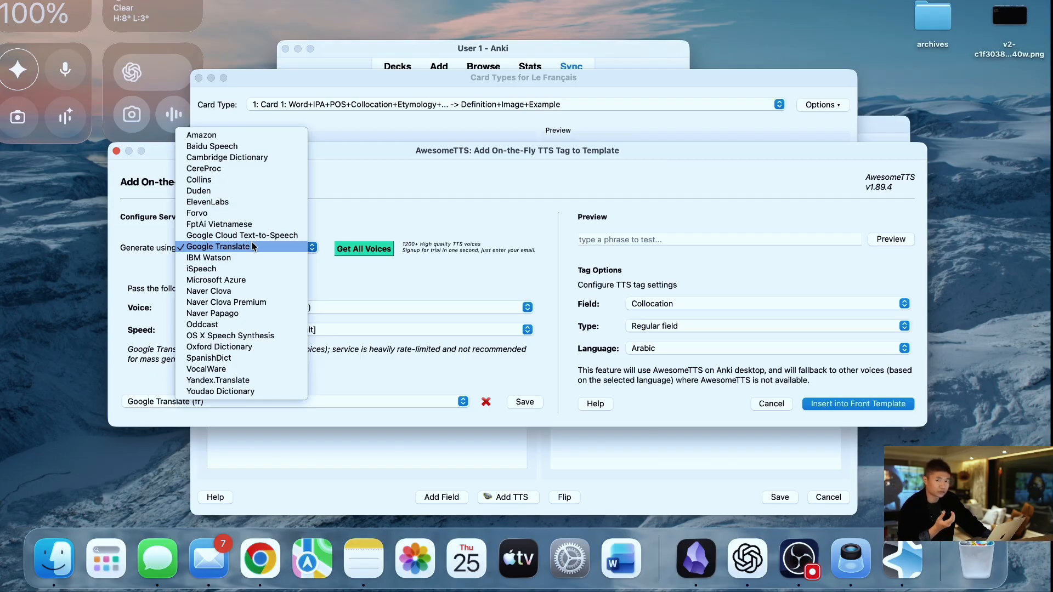
click(375, 212)
click(299, 250)
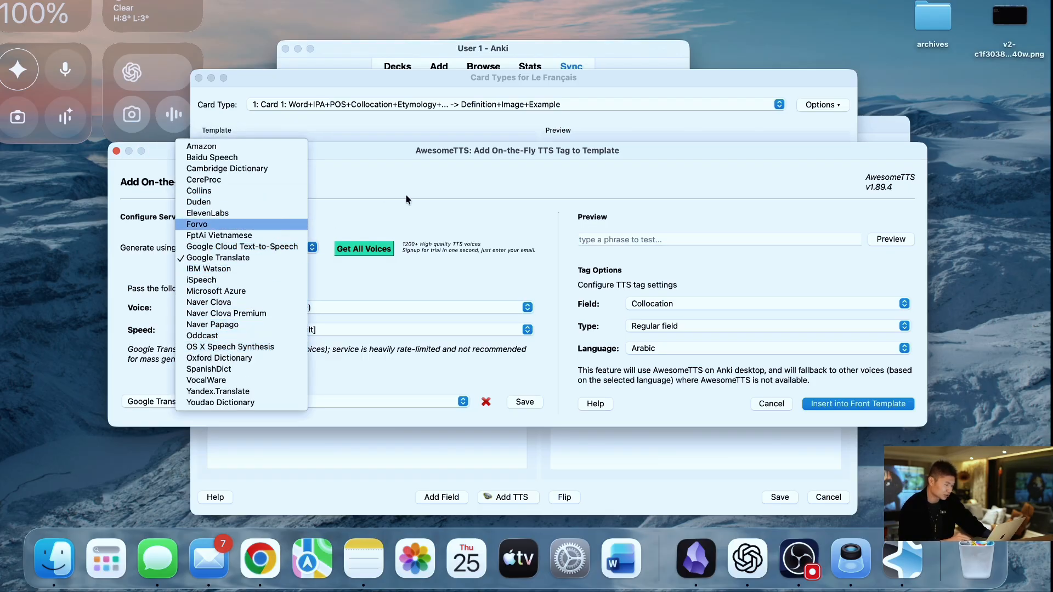
click(428, 200)
click(771, 404)
click(825, 496)
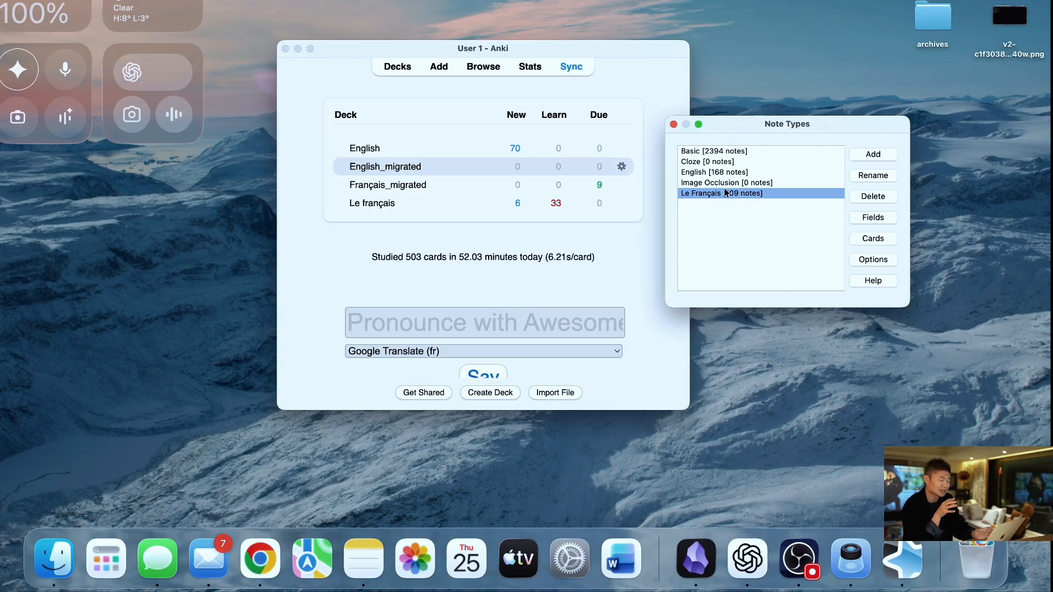
- Close the note type manager, look over the fields of the form for adding a new note, and close it
click(674, 124)
click(439, 66)
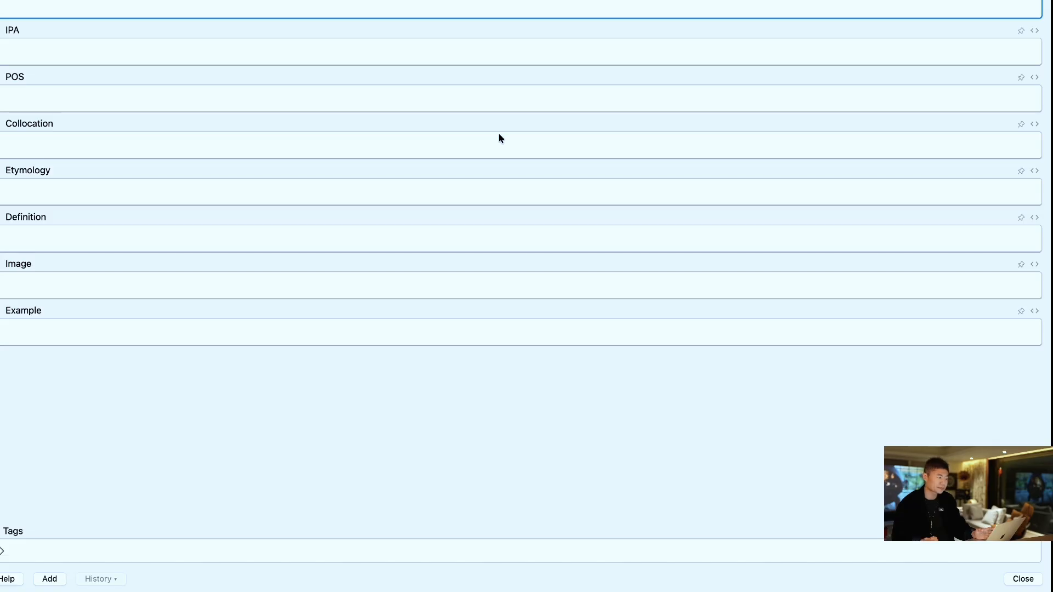
click(200, 55)
click(200, 114)
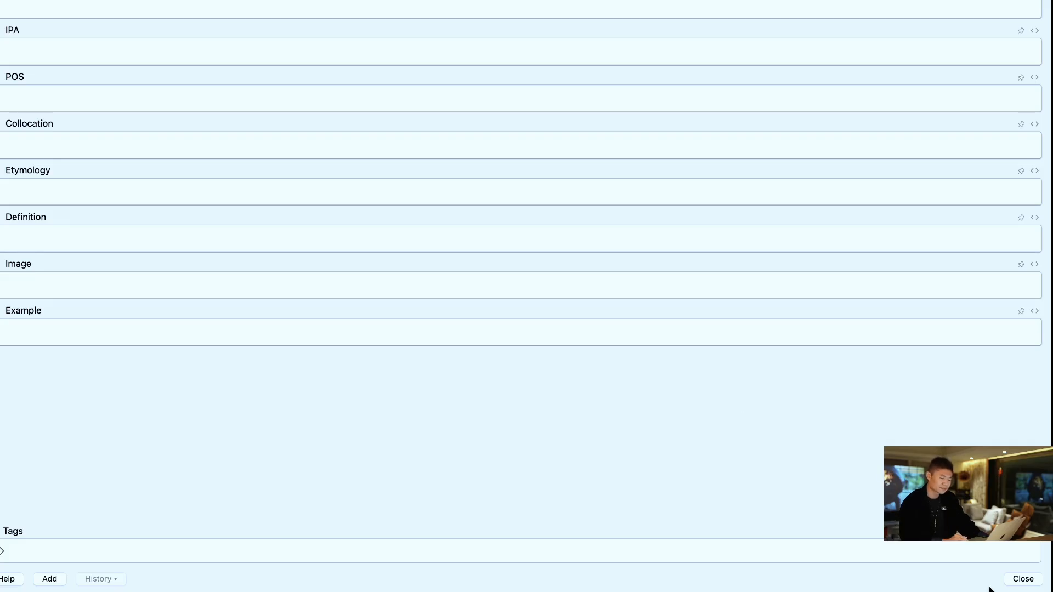
click(1014, 580)
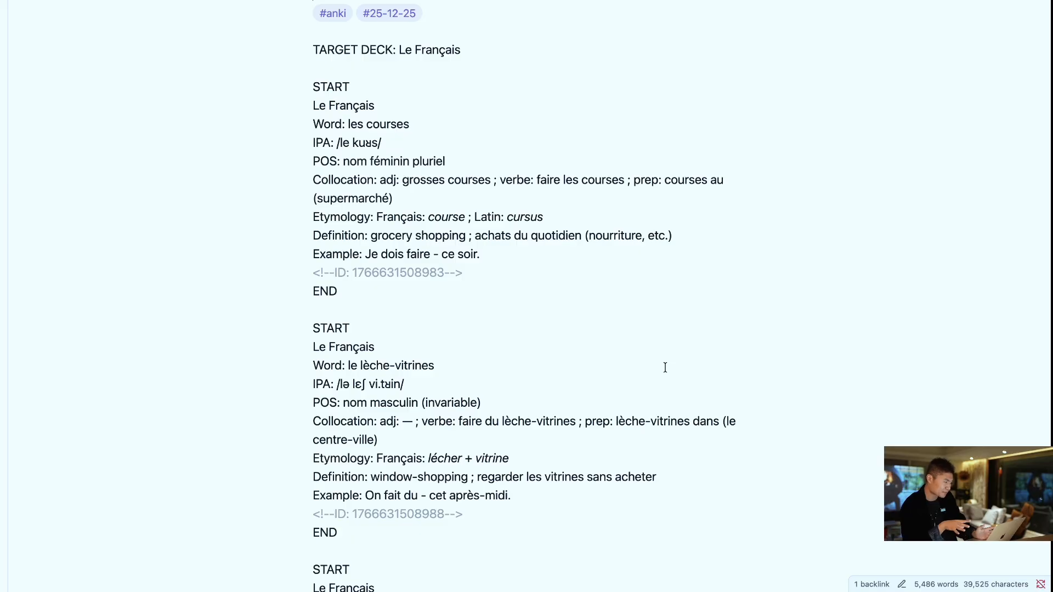
- Examine the START-to-END flashcard entries and the TARGET DECK line in the Vocabulaire section of the Obsidian note
scroll(665, 367, up, 1)
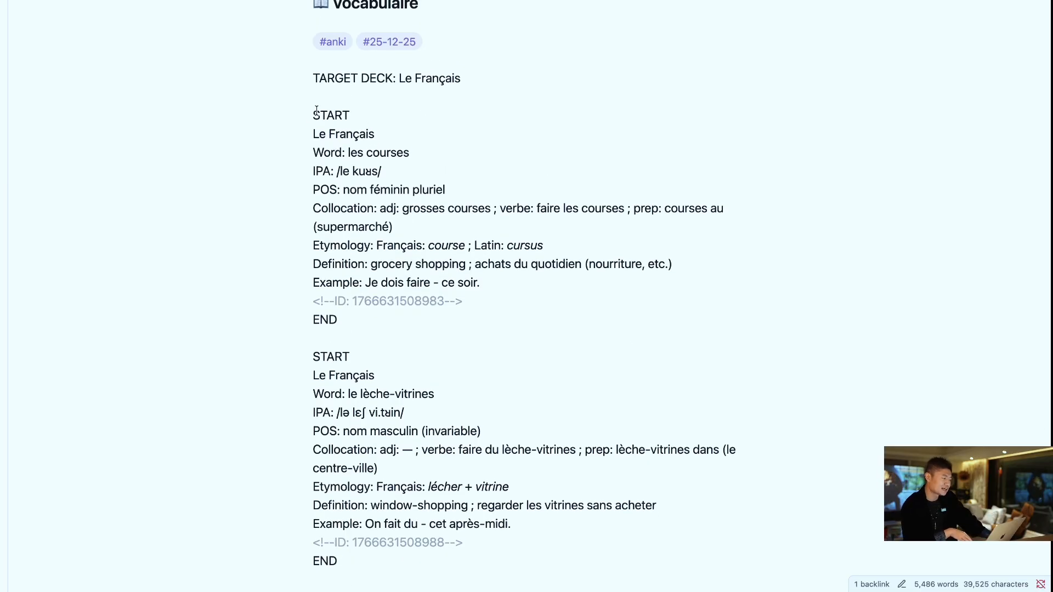
scroll(418, 265, down, 15)
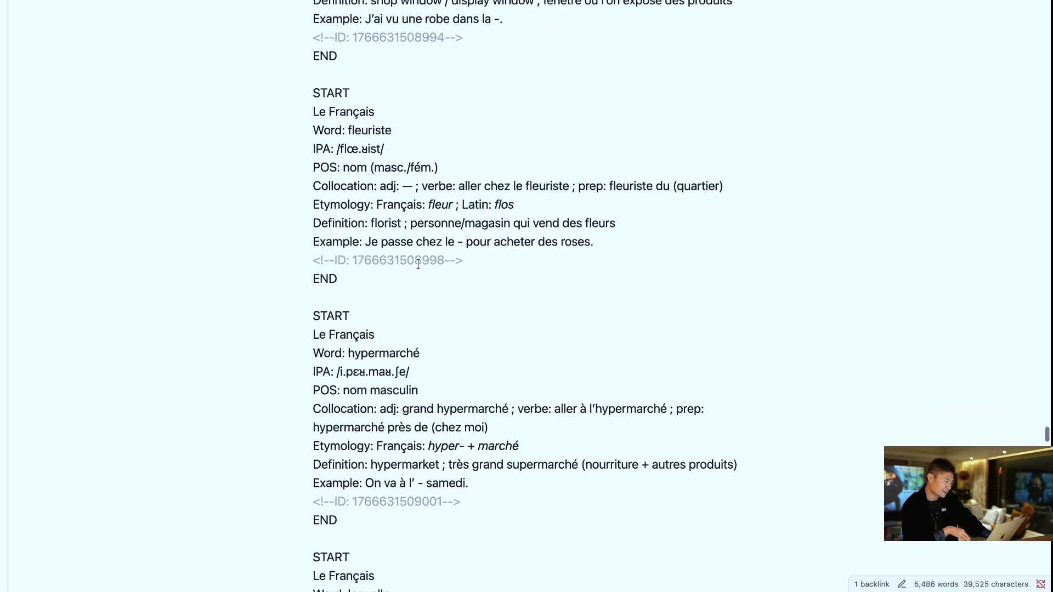
scroll(418, 265, up, 15)
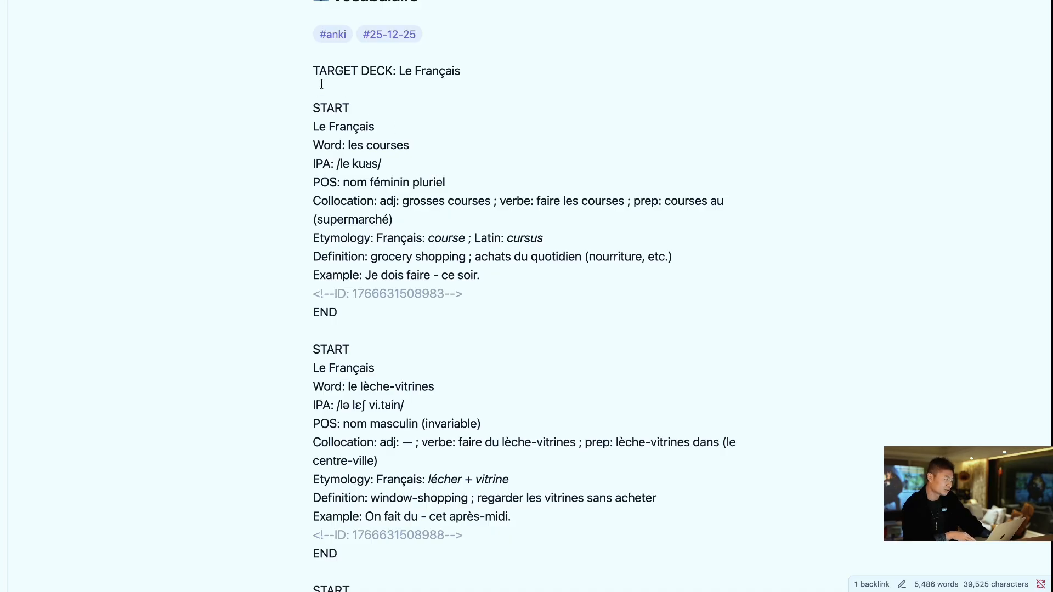
drag(314, 108, 407, 305)
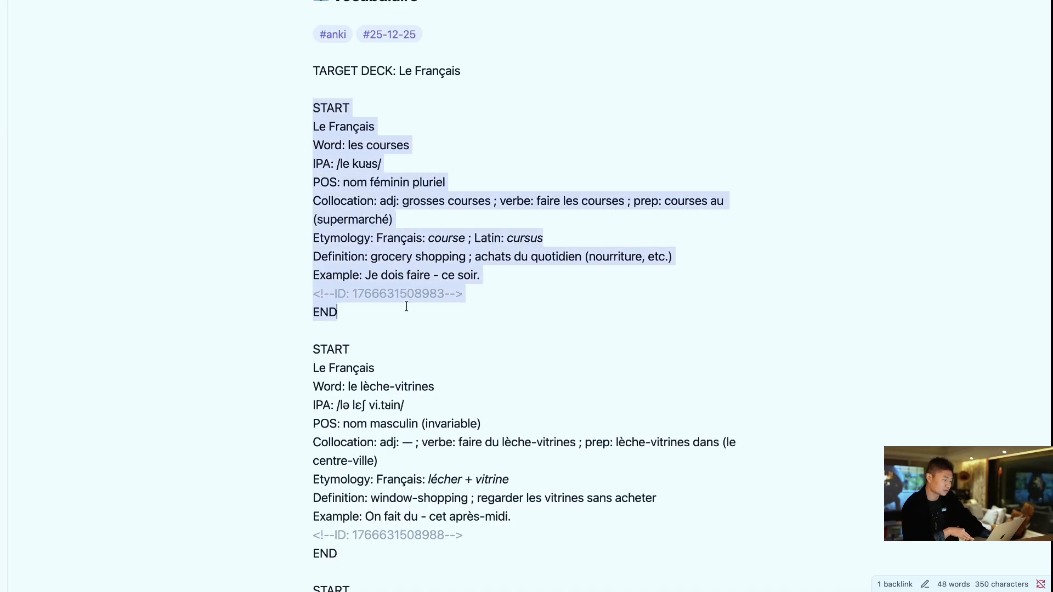
click(470, 160)
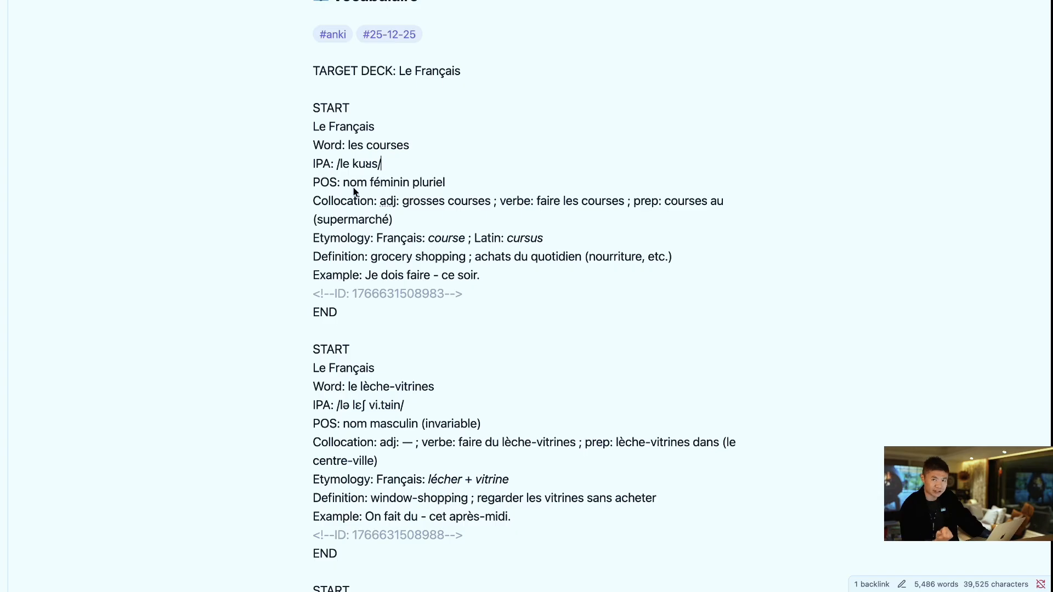
scroll(478, 307, down, 15)
scroll(478, 307, up, 10)
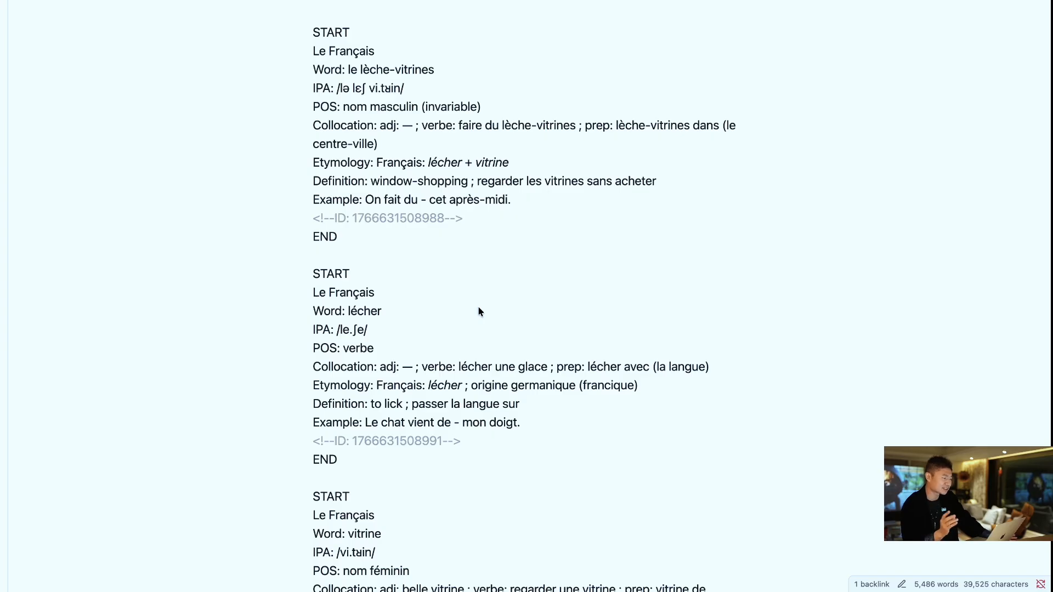
scroll(478, 311, up, 8)
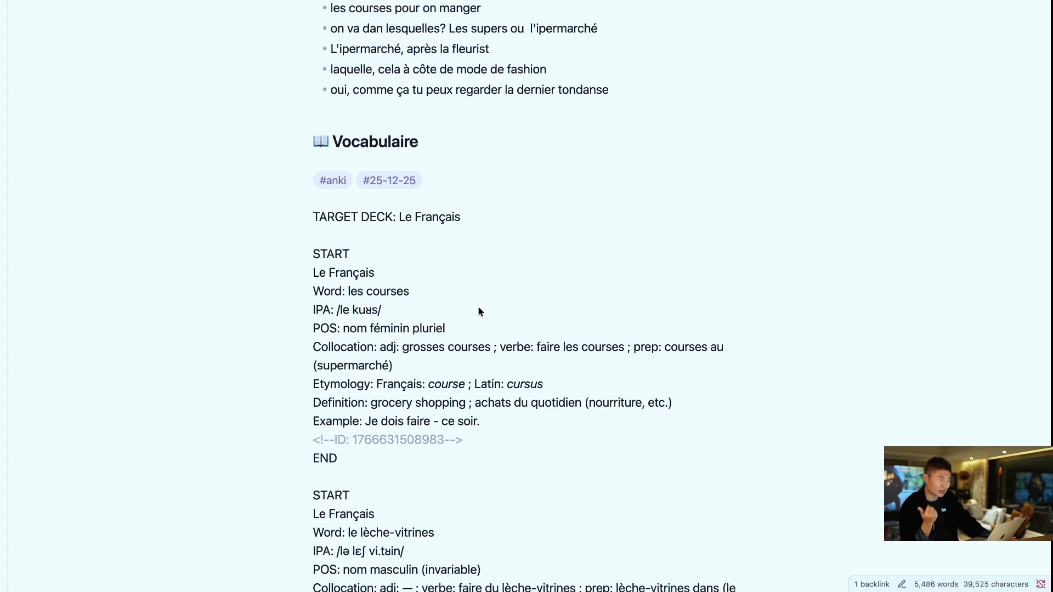
- Open Obsidian's settings for community plugins and browse the catalogue of available plugins
key(super+comma)
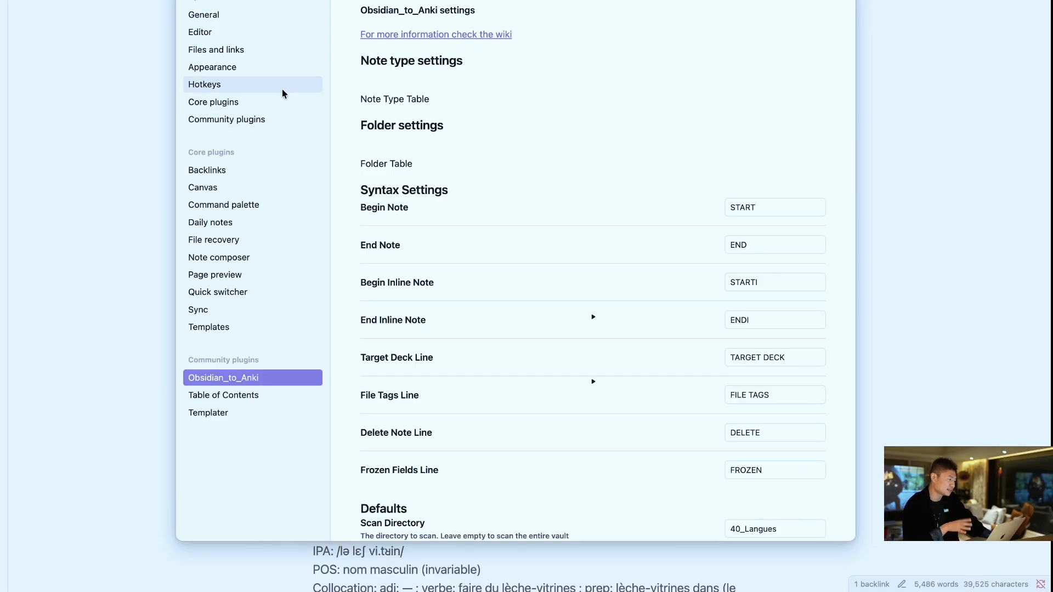
click(247, 120)
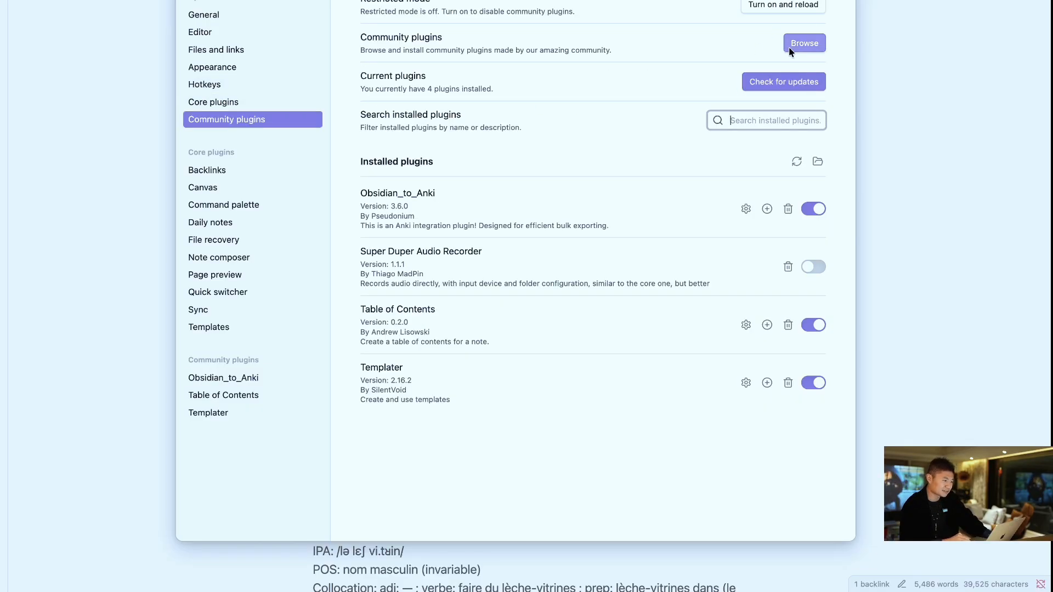
click(448, 37)
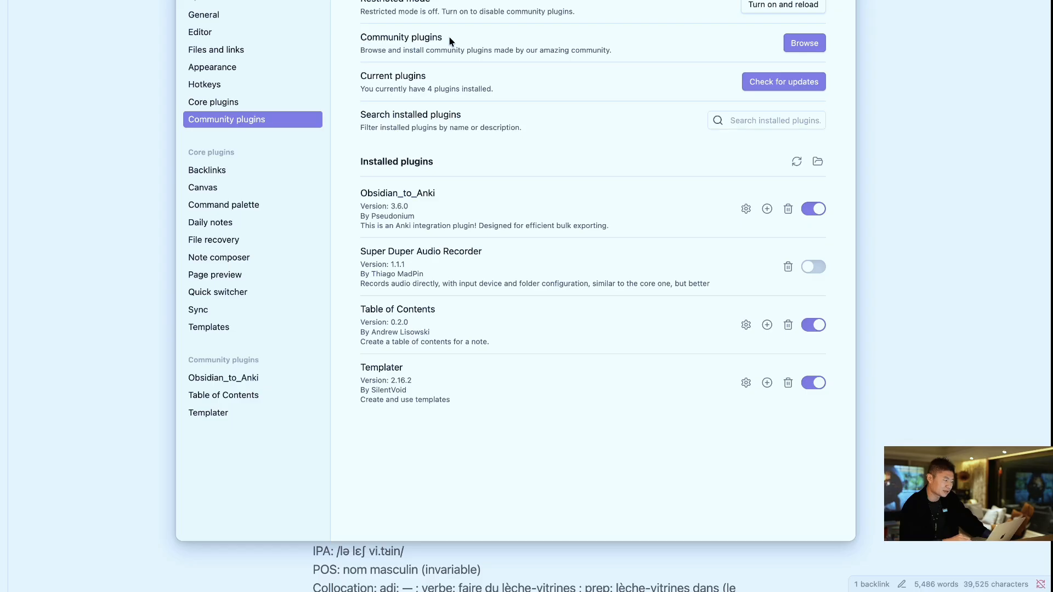
click(818, 46)
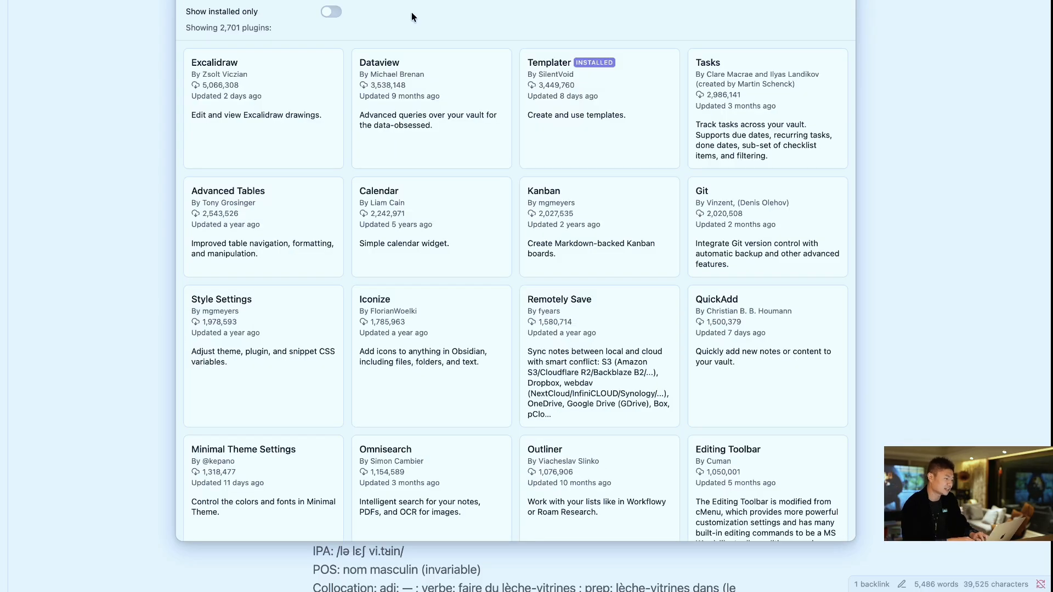
- Search the plugin catalogue for "obsidian to anki", view the Export to Anki plugin's page, and return to the installed plugins
text(obsd)
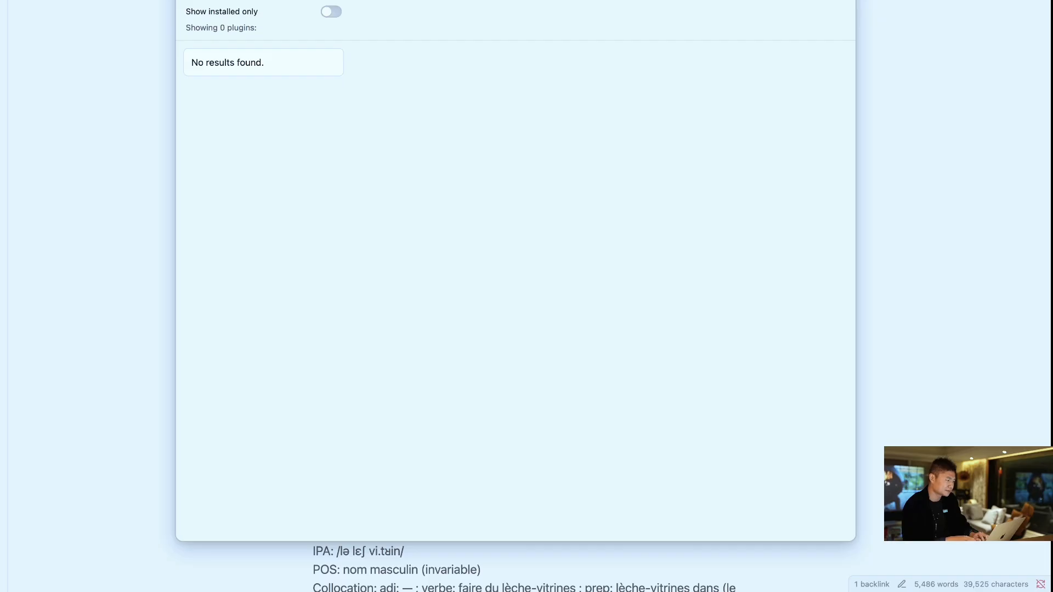
key(BackSpace)
text(idian)
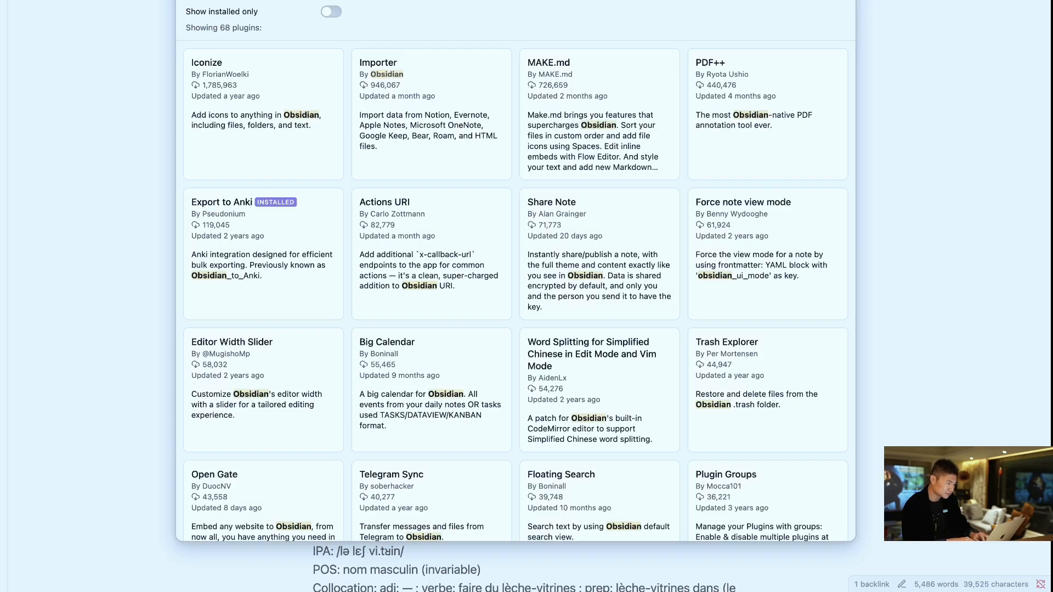
text( to anki)
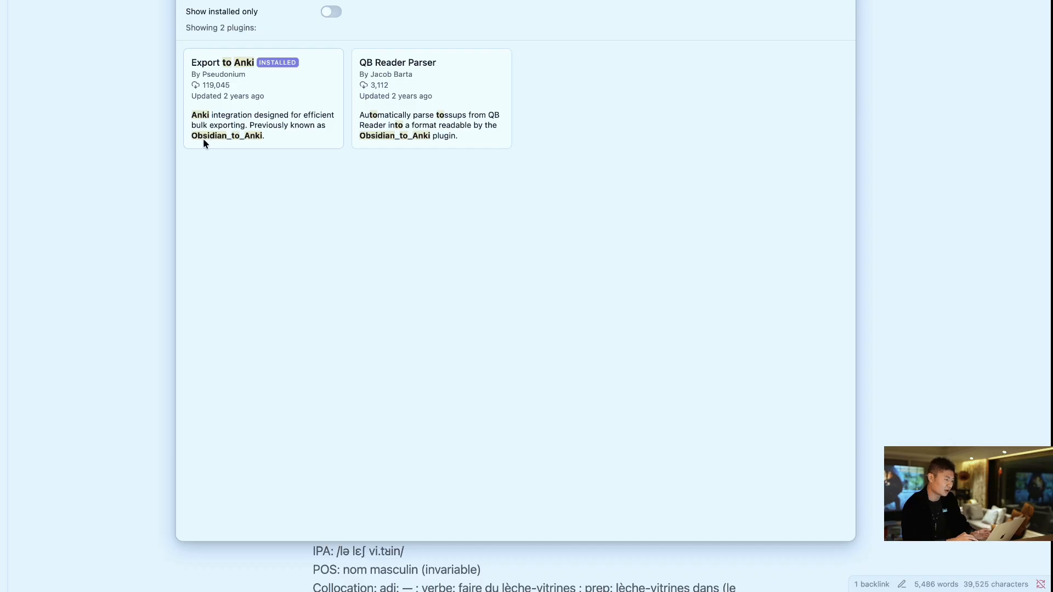
click(265, 127)
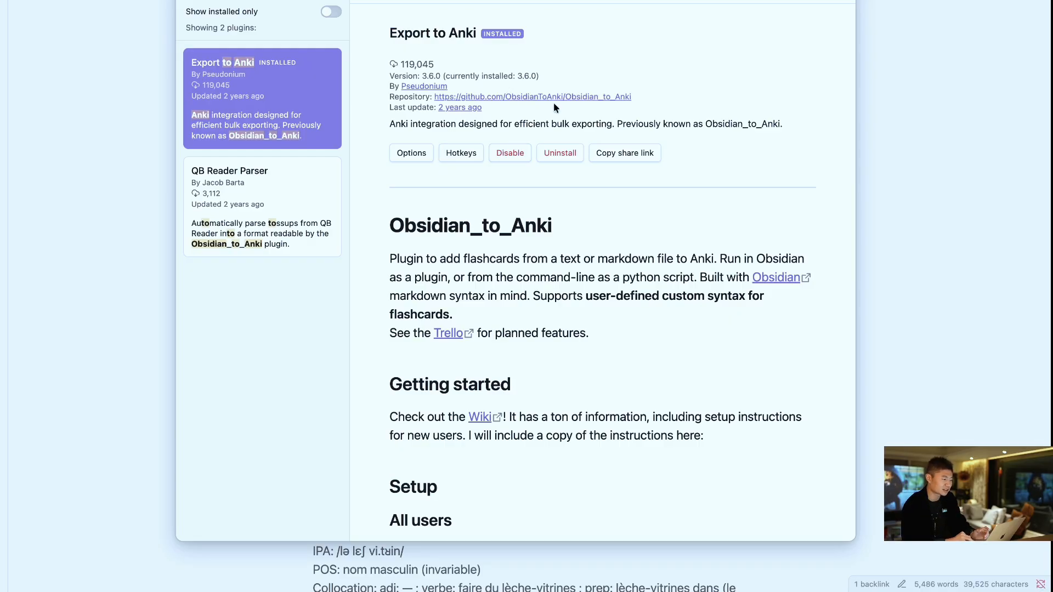
key(Escape)
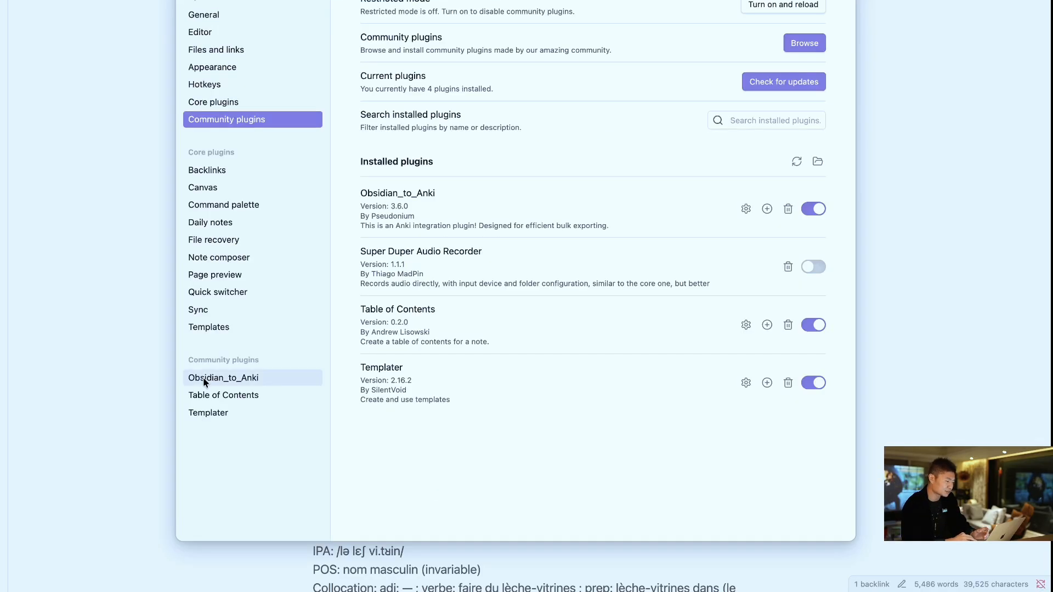
- Look over the Obsidian_to_Anki settings, including the syntax keywords, defaults, Regenerate Note Type Table action and Note Type Table
click(207, 378)
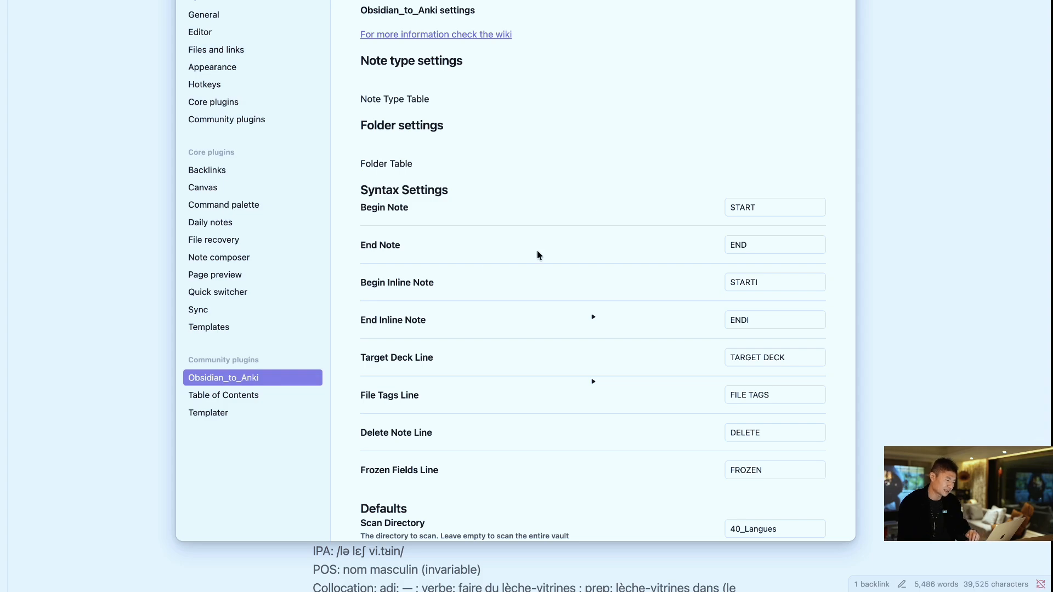
scroll(536, 254, down, 2)
scroll(501, 351, down, 10)
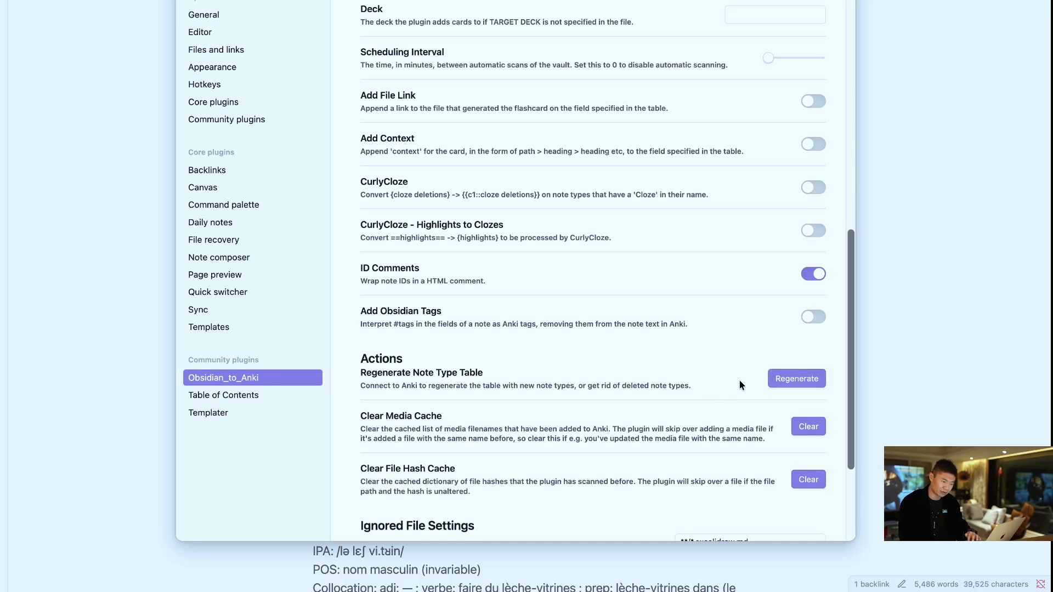
key(ctrl+Left)
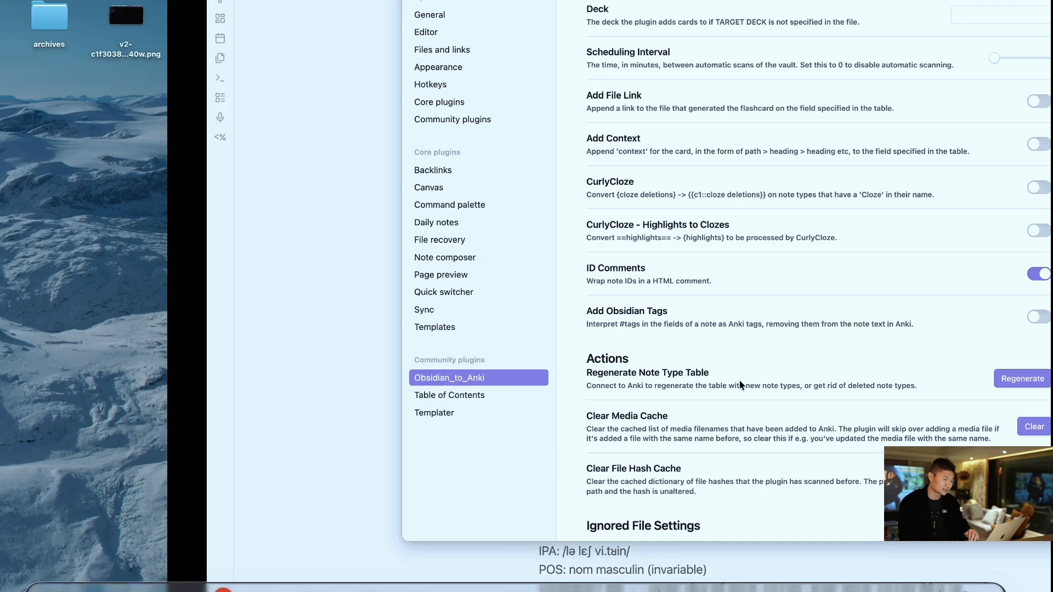
key(ctrl+Right)
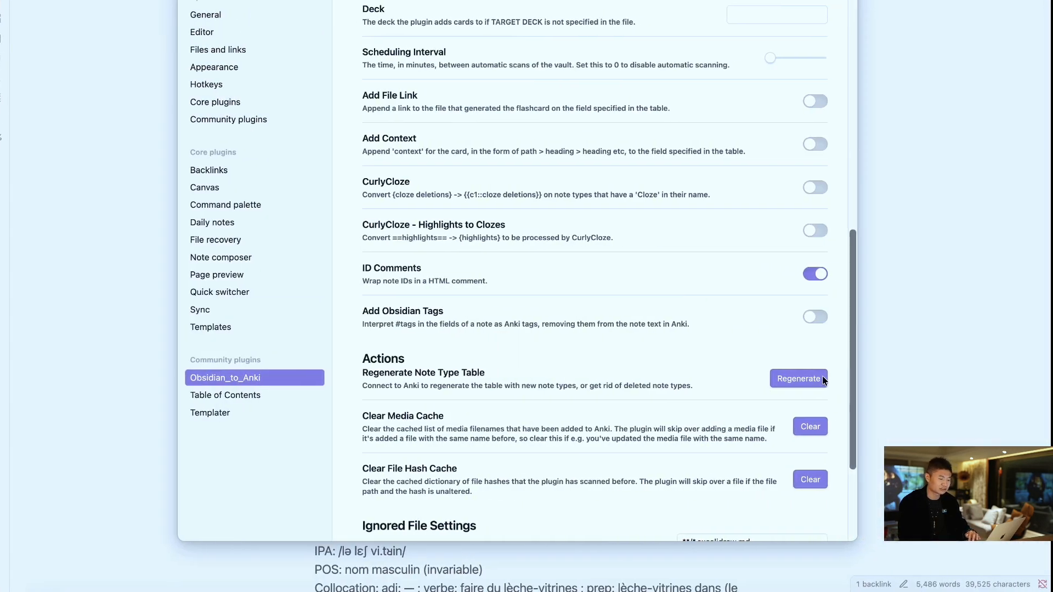
scroll(630, 276, up, 10)
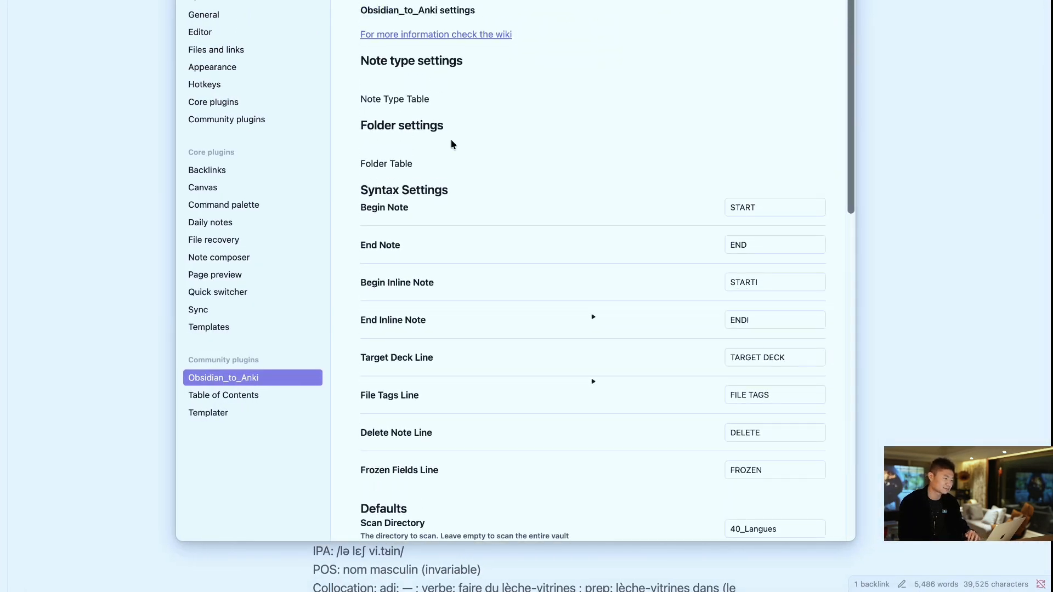
click(361, 99)
- Switch to Anki, open the dialog for installing an add-on, and browse the shared add-ons on AnkiWeb
click(387, 445)
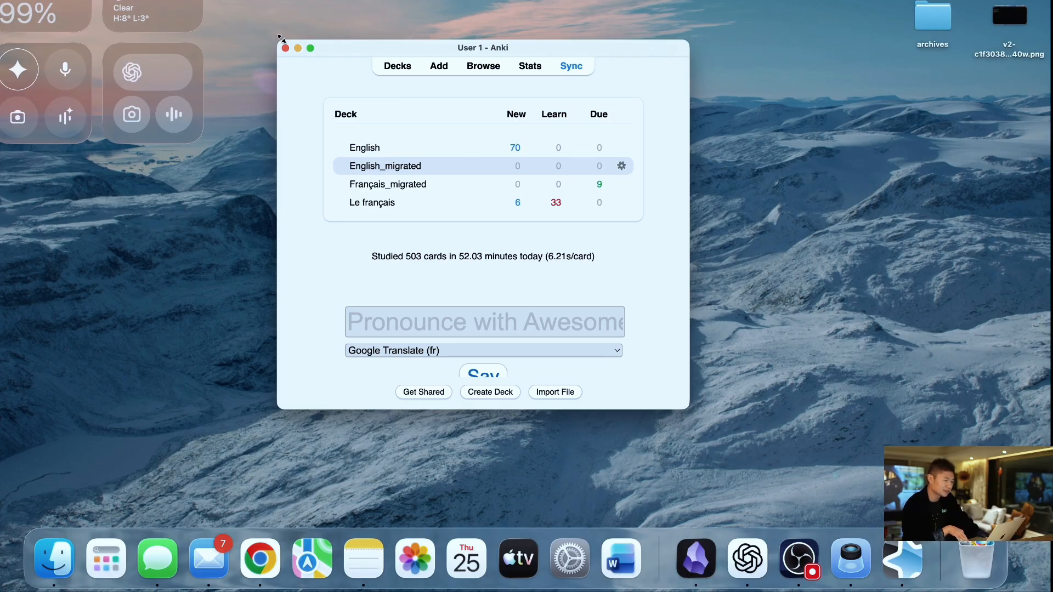
click(135, 0)
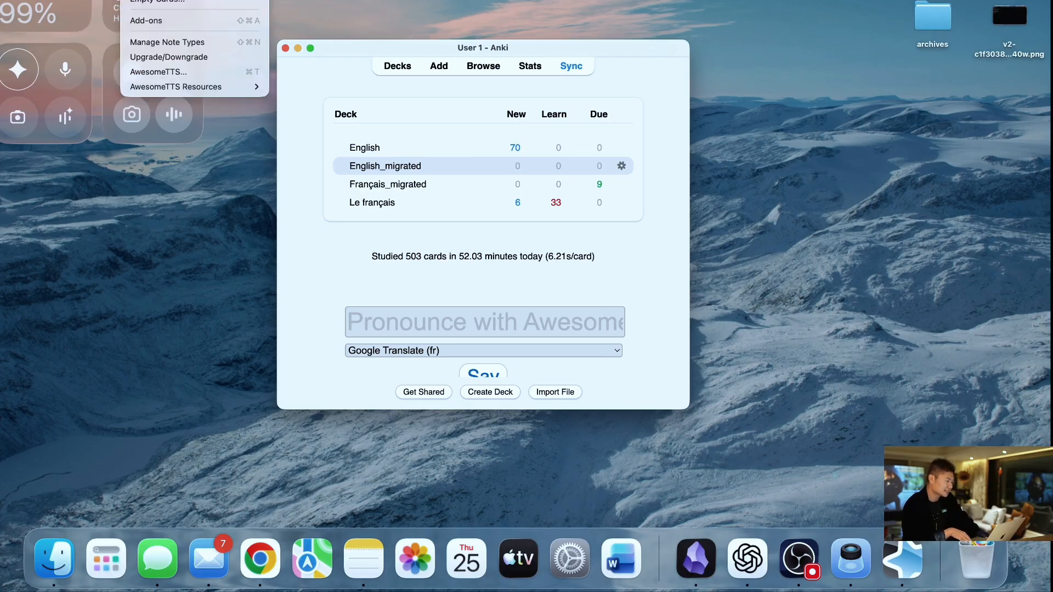
click(170, 22)
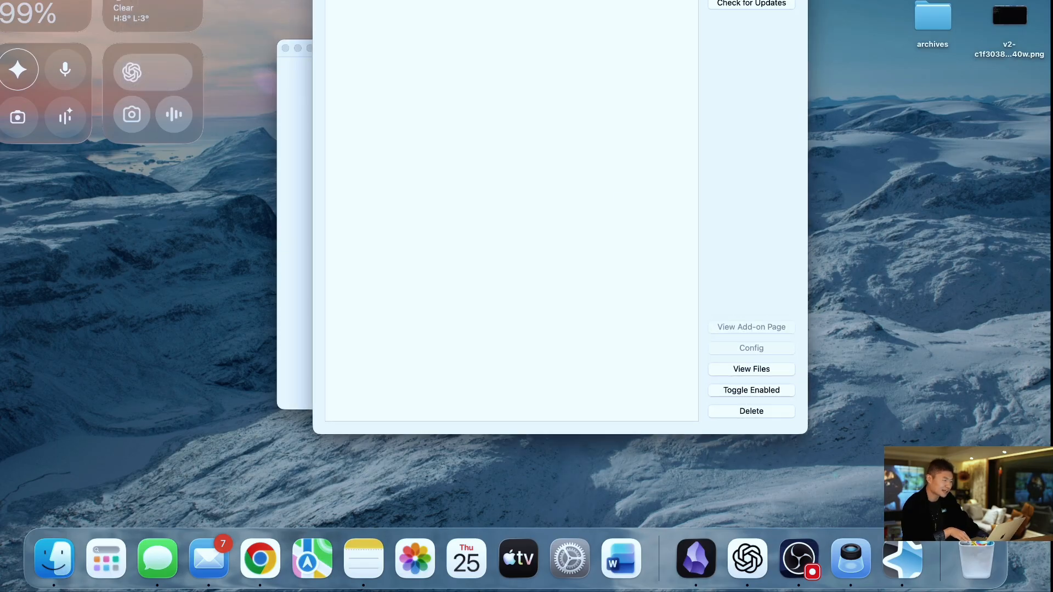
click(752, 0)
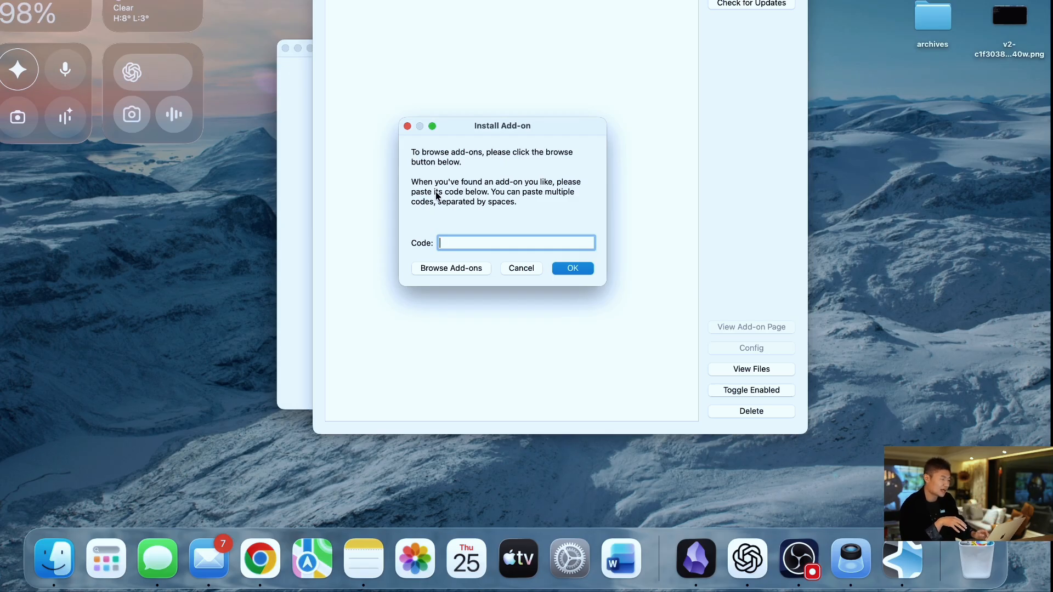
click(443, 270)
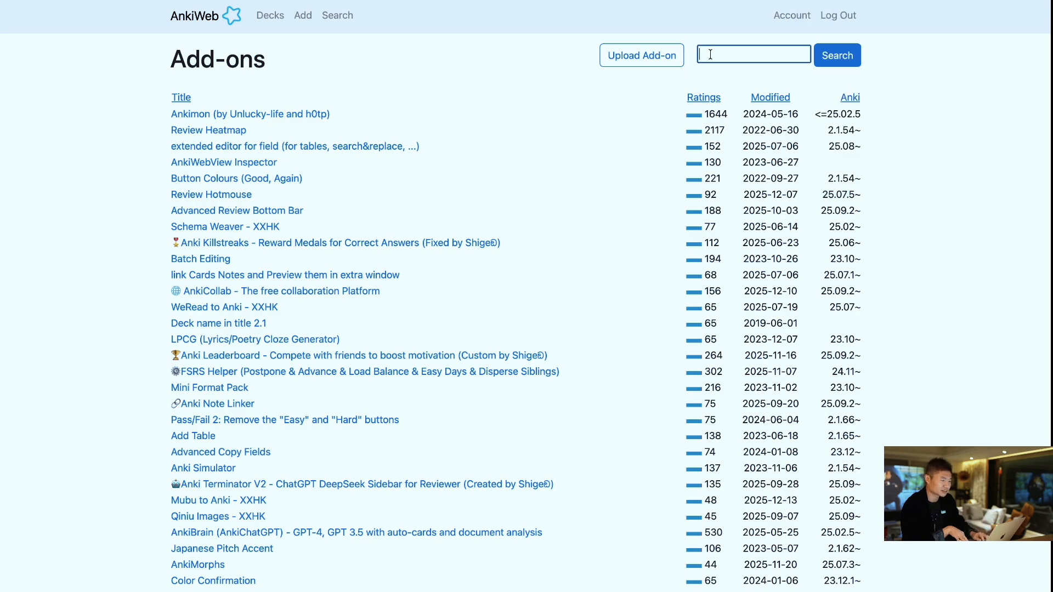
- Search the AnkiWeb add-ons for "ankiconnect" and open the AnkiConnect page at its download code
text(ankiconnect)
key(Return)
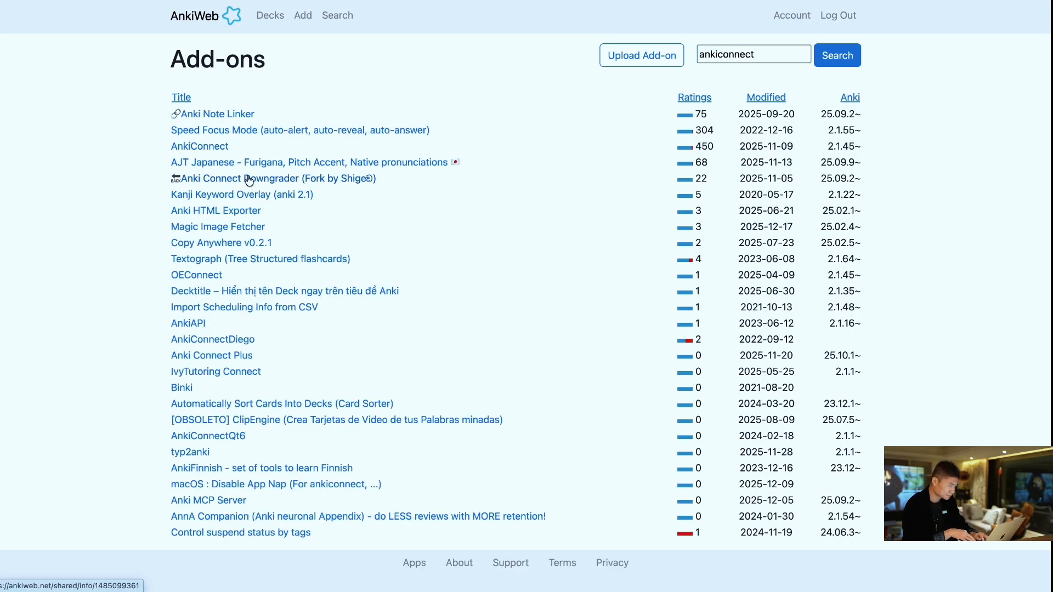
click(210, 148)
scroll(383, 314, down, 1)
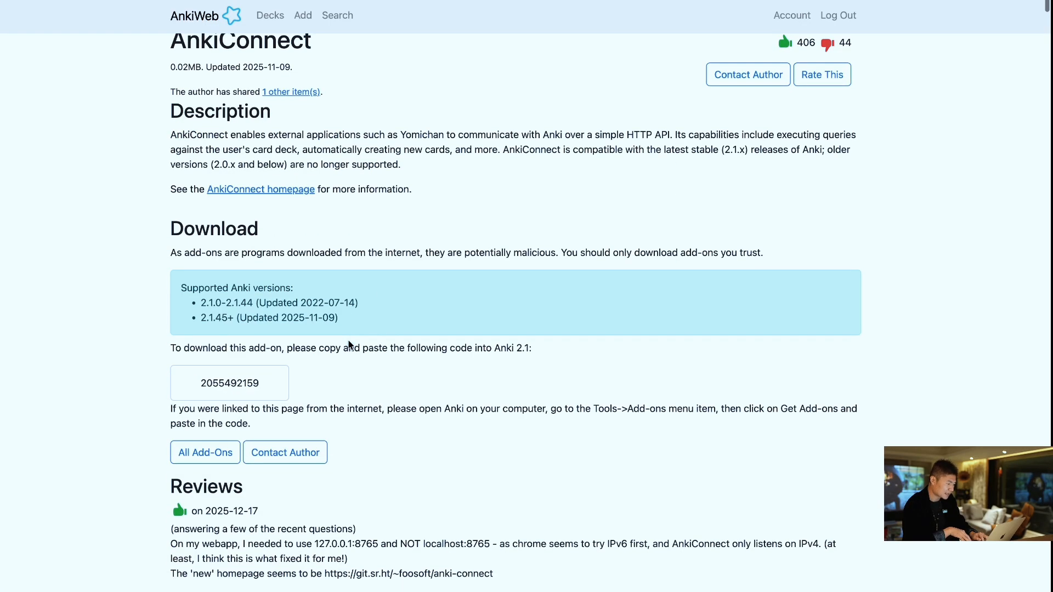
drag(203, 383, 278, 387)
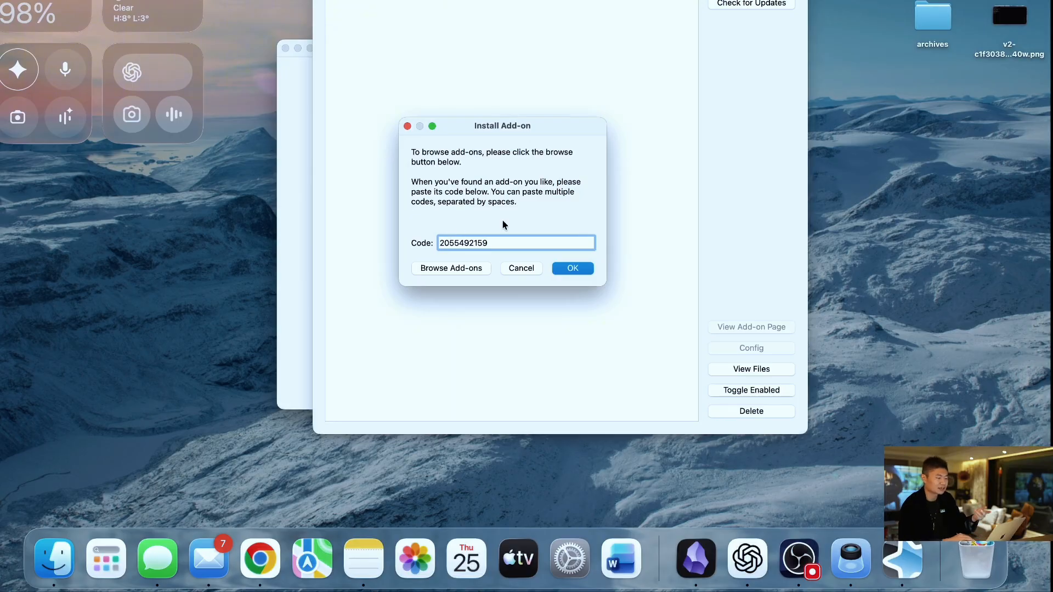
key(Return)
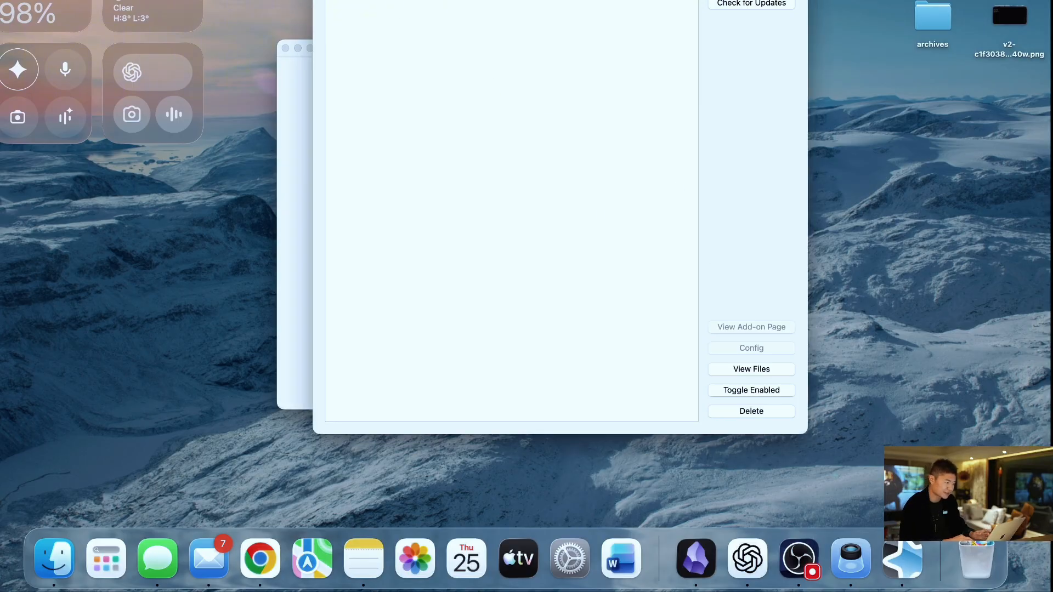
click(745, 350)
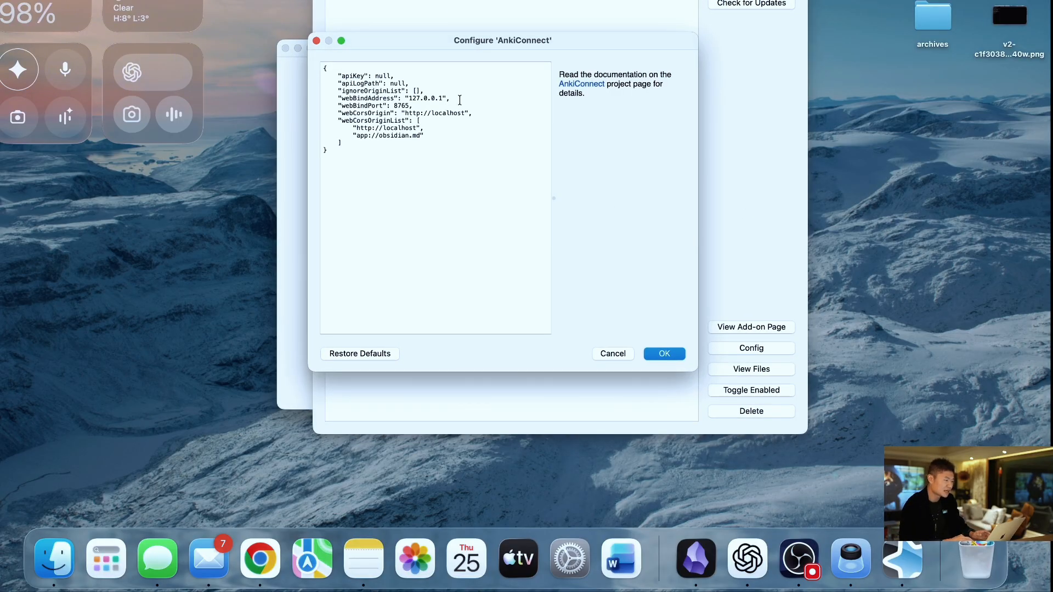
key(Escape)
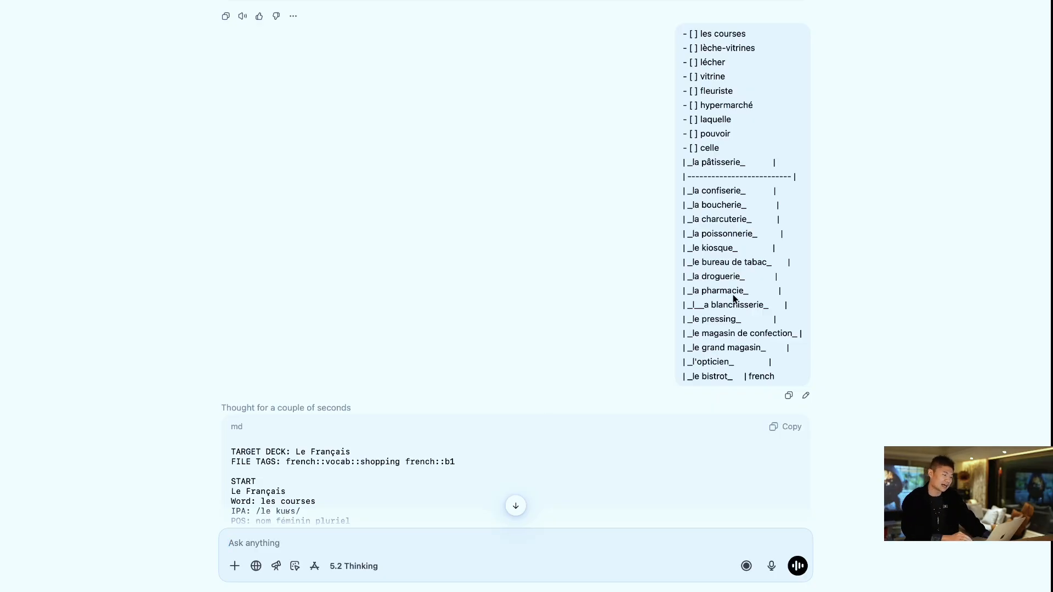
- In ChatGPT, compare the submitted French word list with the START-to-END flashcard entries generated from it
scroll(396, 425, down, 3)
drag(236, 395, 321, 483)
scroll(718, 99, up, 3)
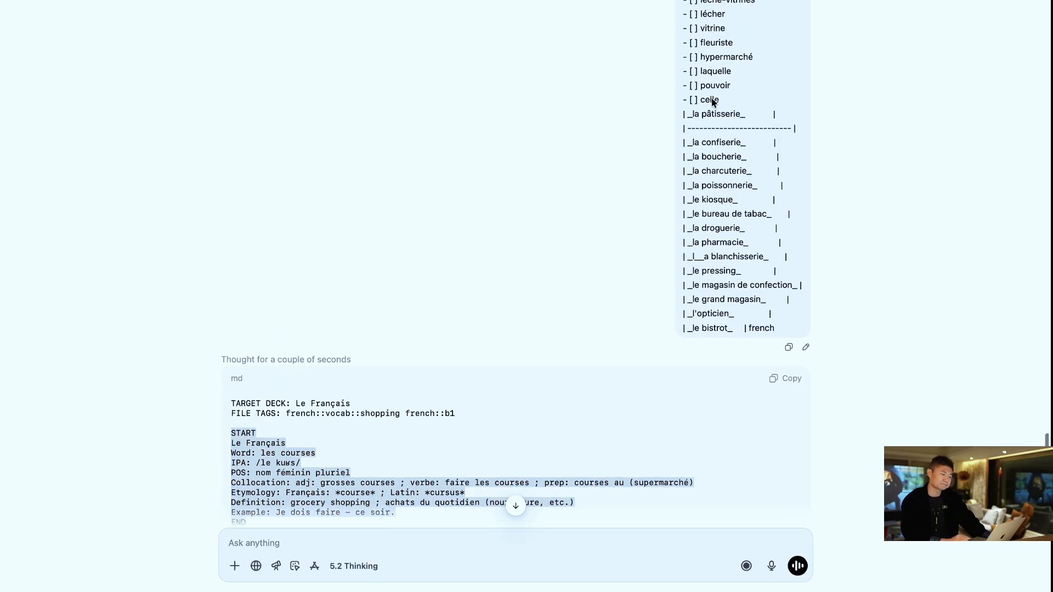
scroll(583, 410, down, 6)
scroll(581, 411, down, 1)
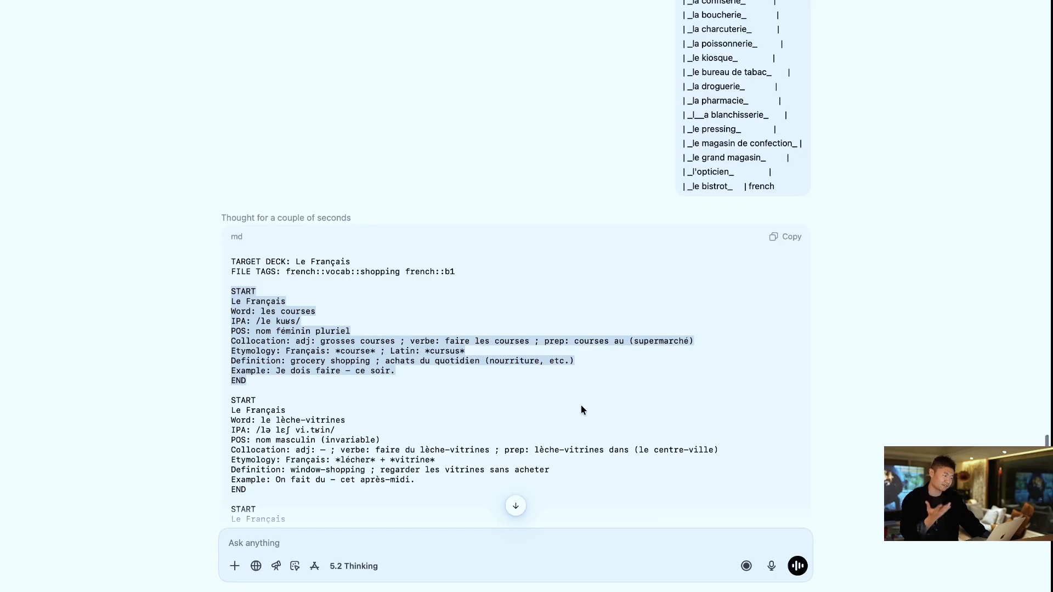
click(551, 376)
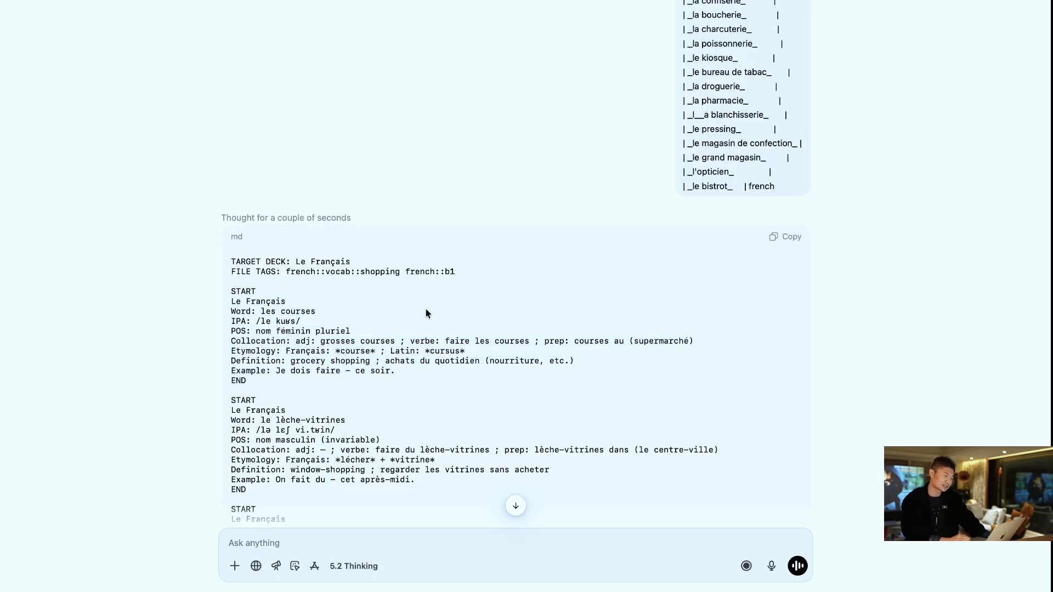
scroll(432, 318, down, 10)
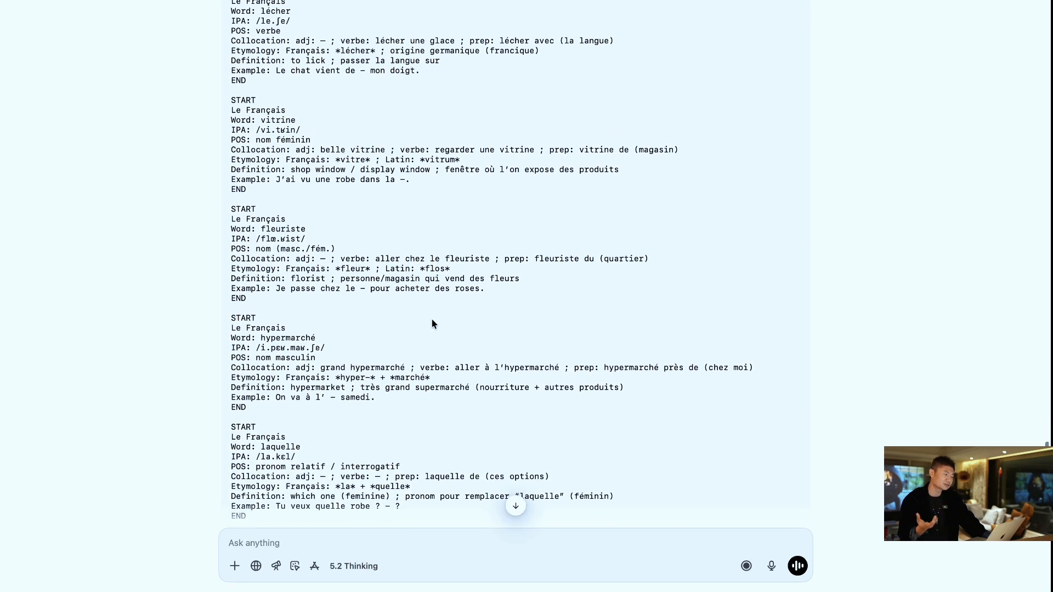
scroll(432, 323, up, 1)
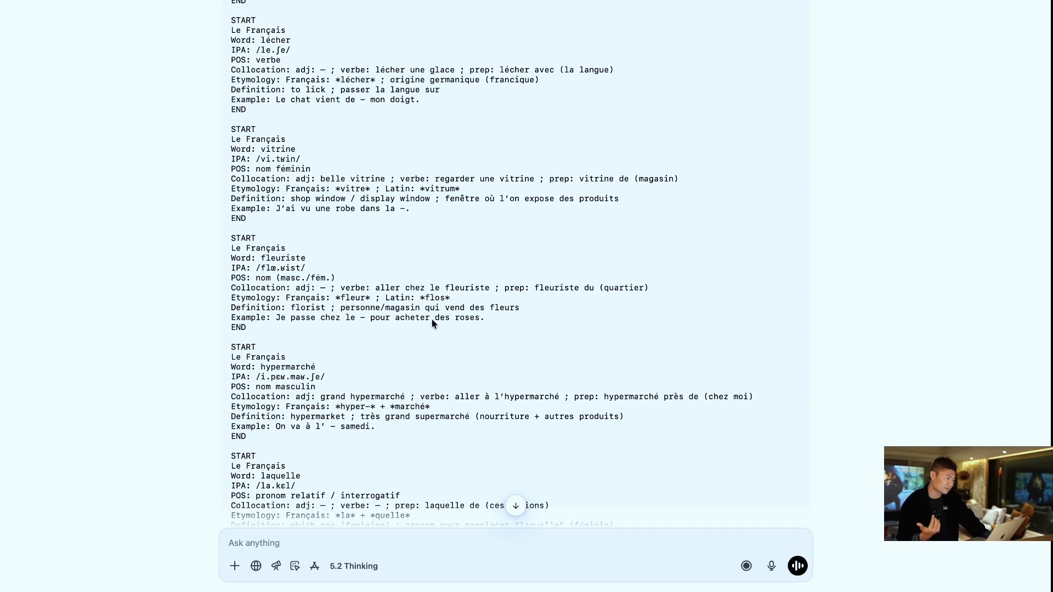
- Highlight the English definition and the example sentence in the generated flashcard entry for "vitrine"
drag(286, 200, 341, 201)
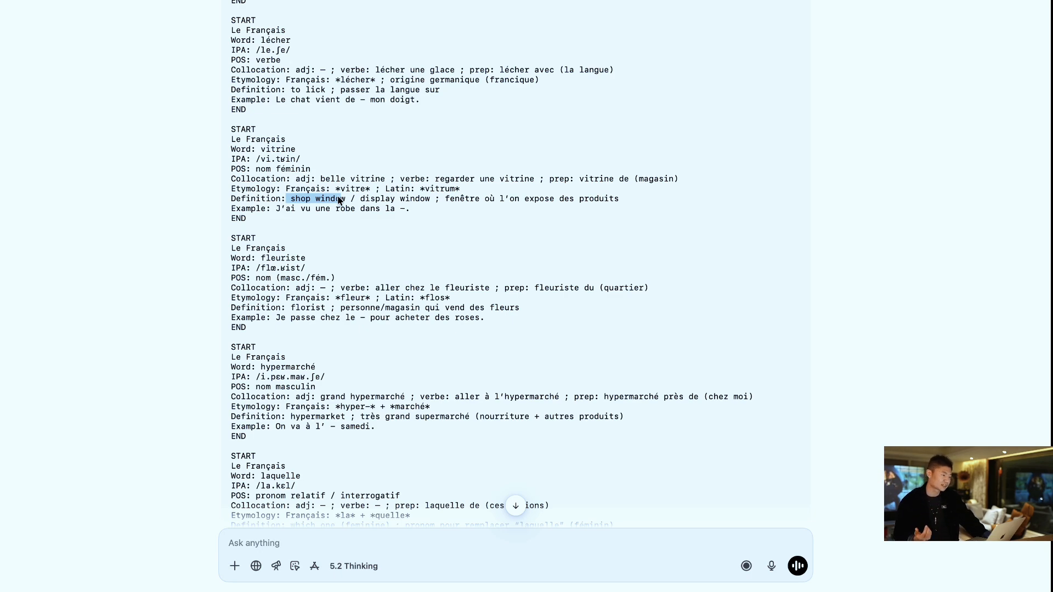
click(255, 225)
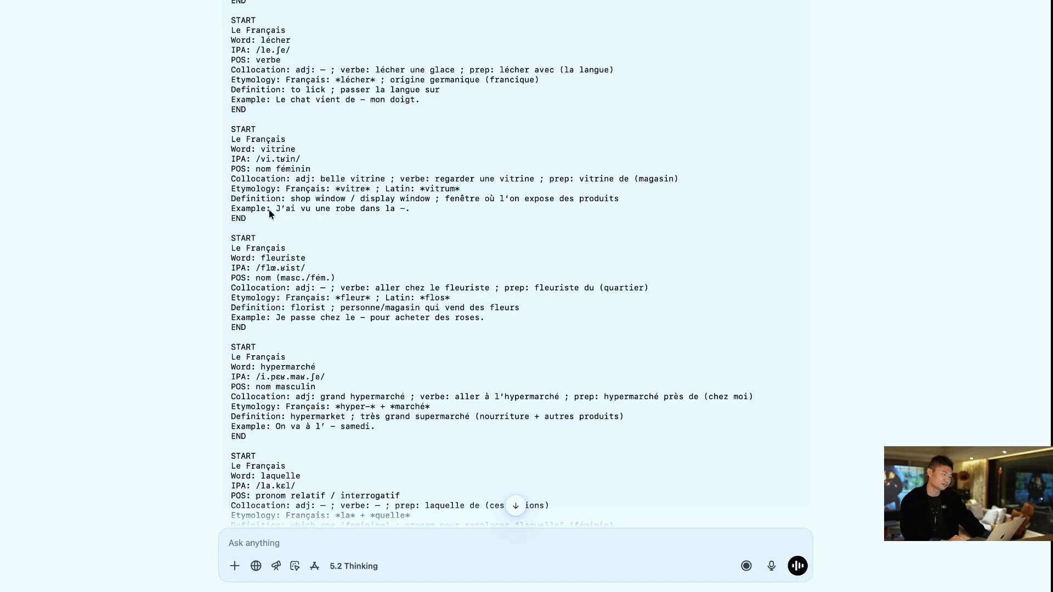
drag(269, 209, 325, 222)
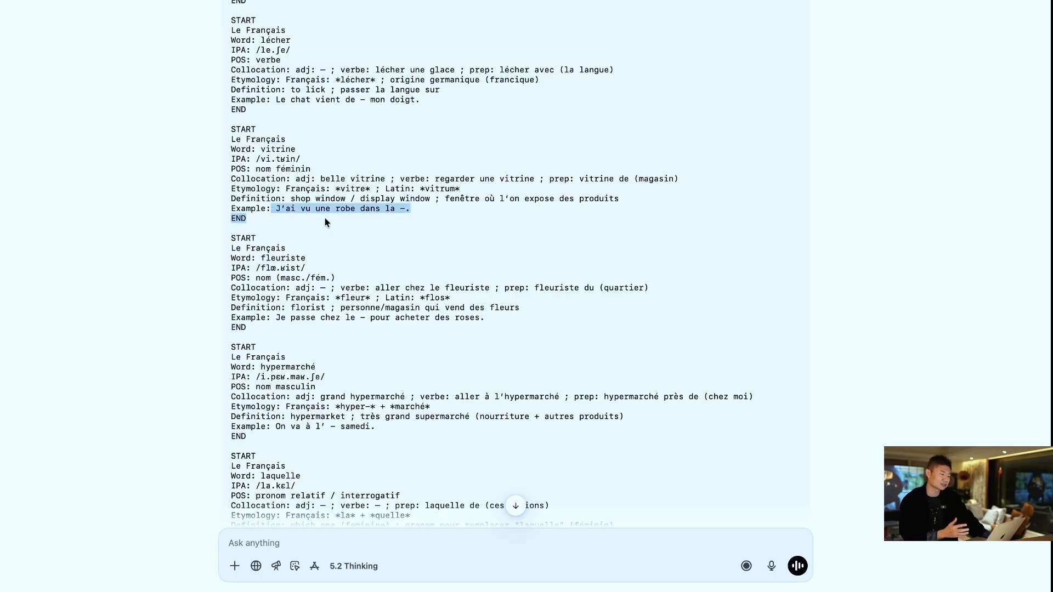
click(384, 249)
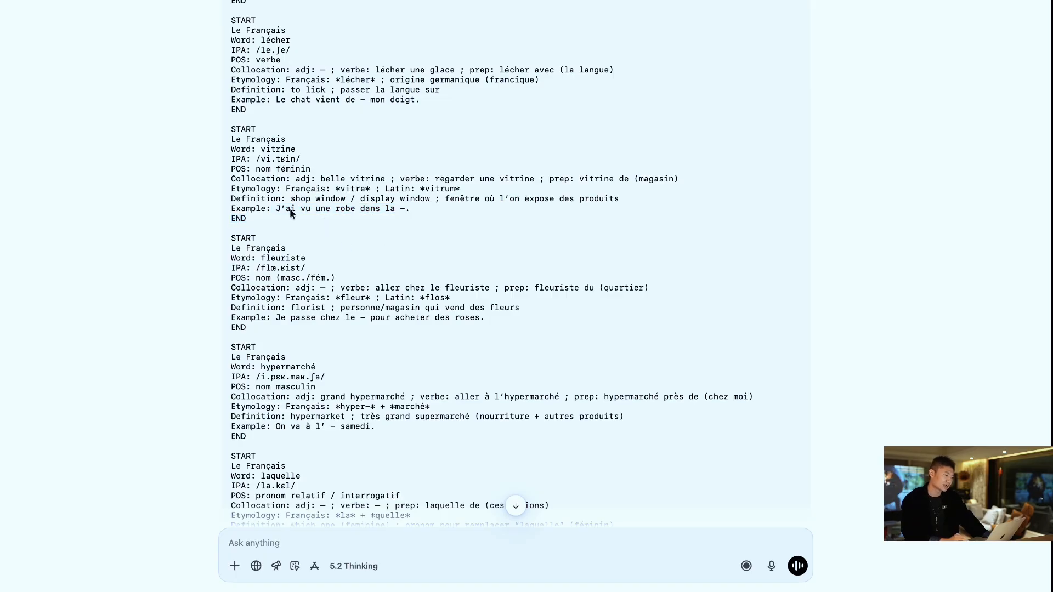
drag(276, 209, 329, 221)
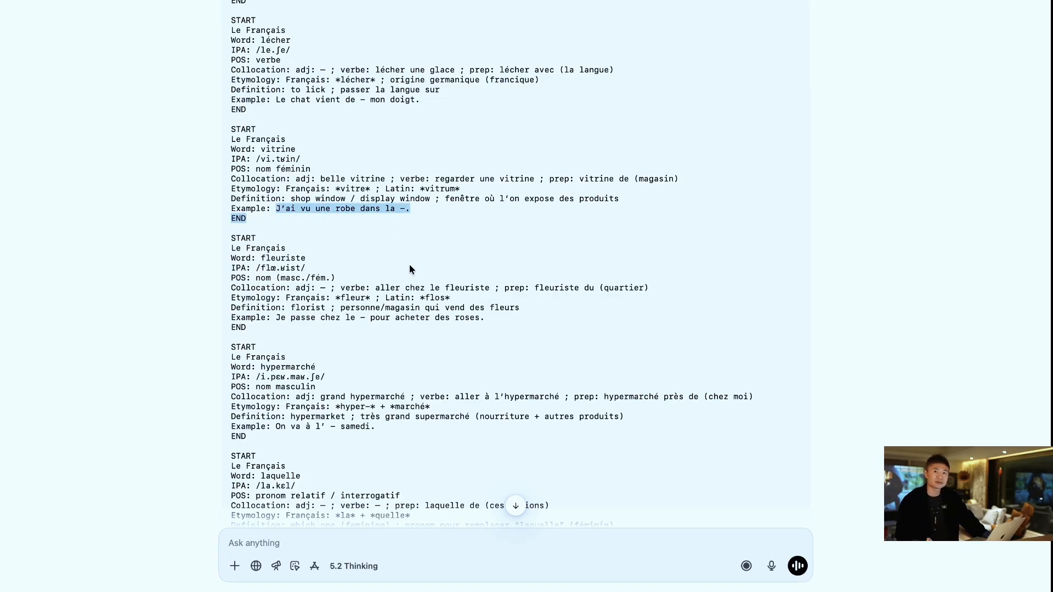
- Switch from ChatGPT to the Obsidian note and compare its Vocabulaire flashcard entries, from "les courses" to "lécher", with the generated ones
click(410, 265)
scroll(483, 285, down, 3)
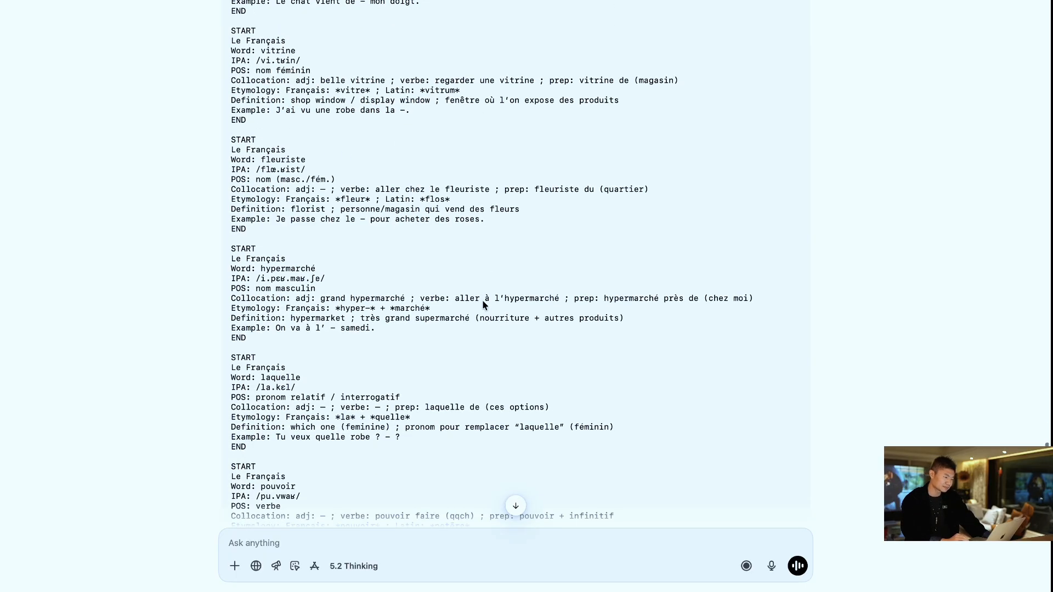
key(ctrl+Right)
key(ctrl+Right)
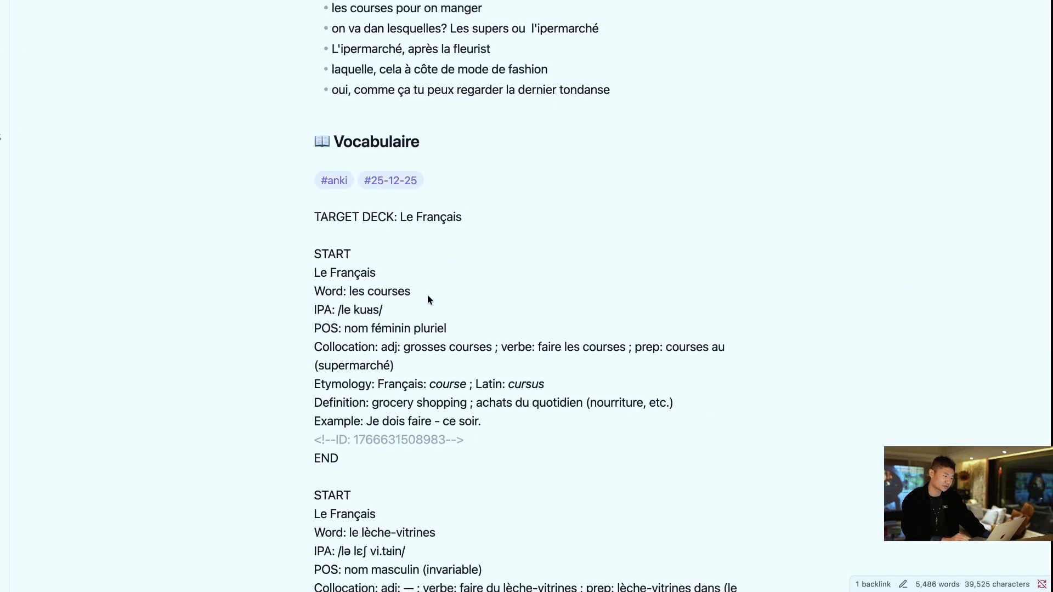
scroll(493, 351, down, 8)
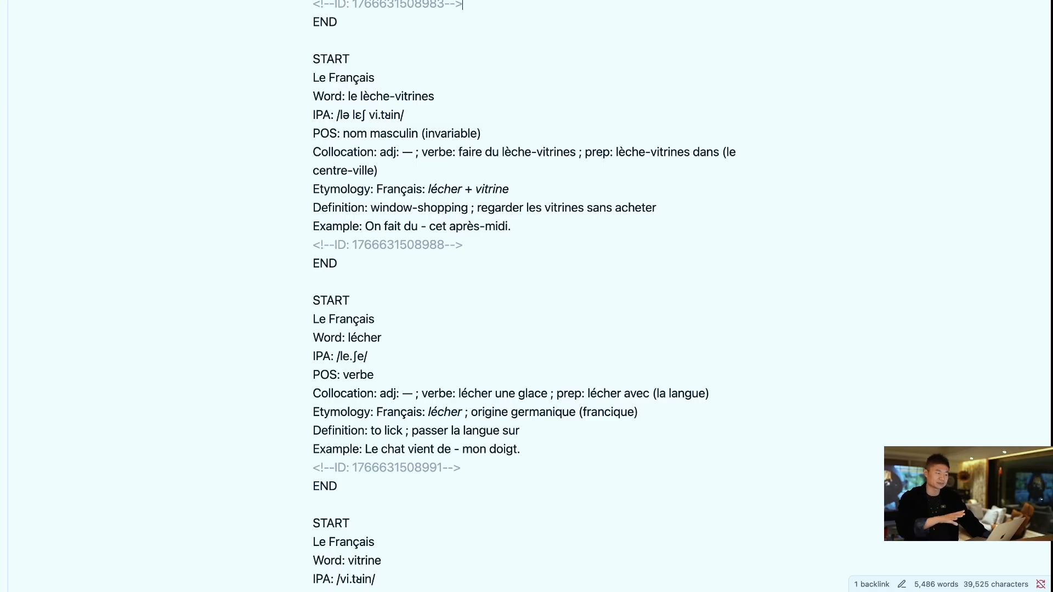
- Switch to Anki's card browser, list the notes added today, and expand the browser to full screen
key(ctrl+Left)
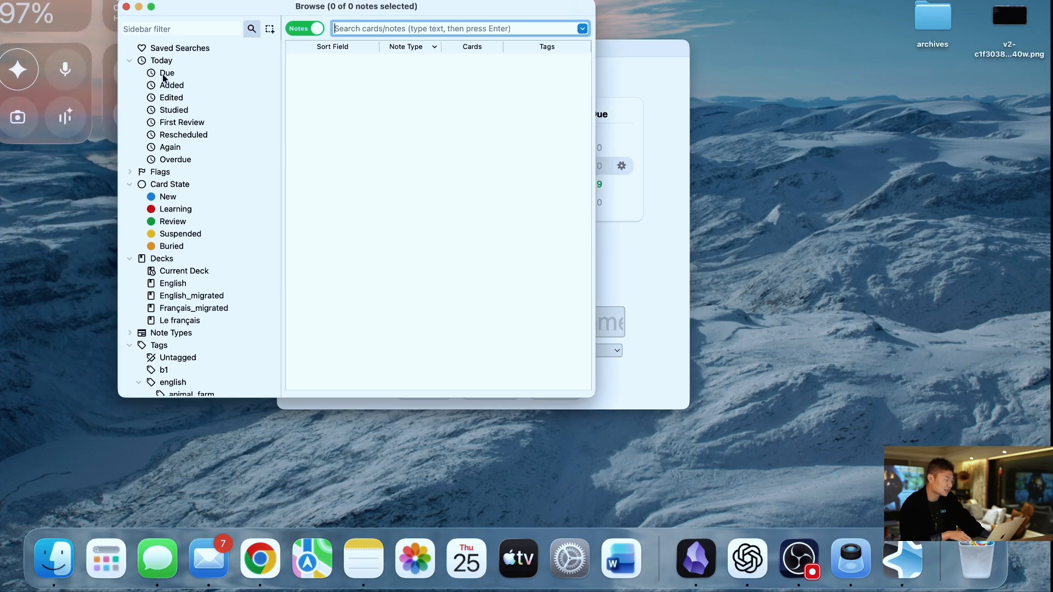
click(165, 74)
click(167, 86)
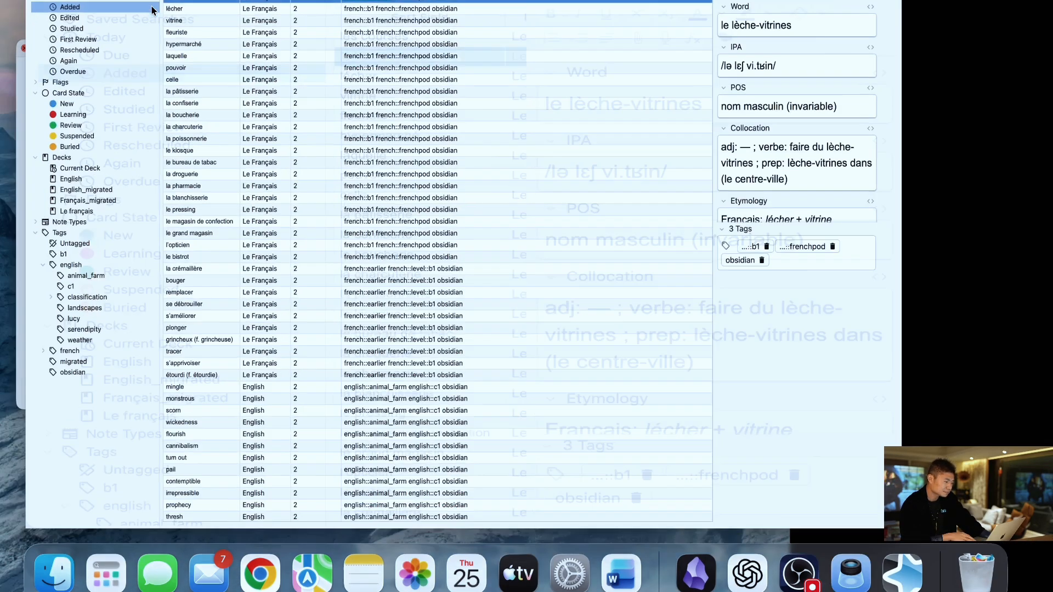
click(151, 7)
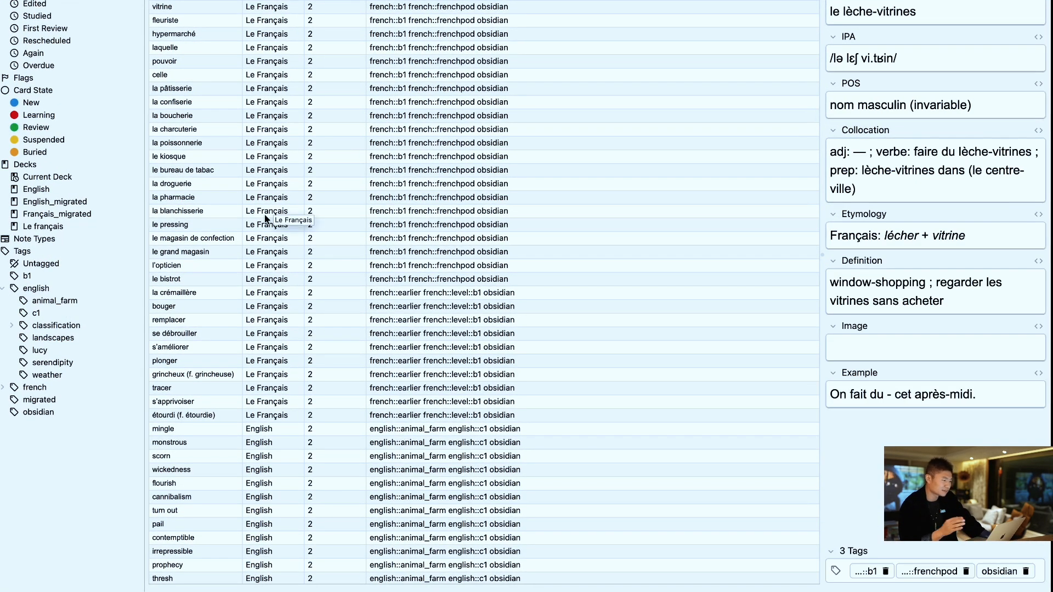